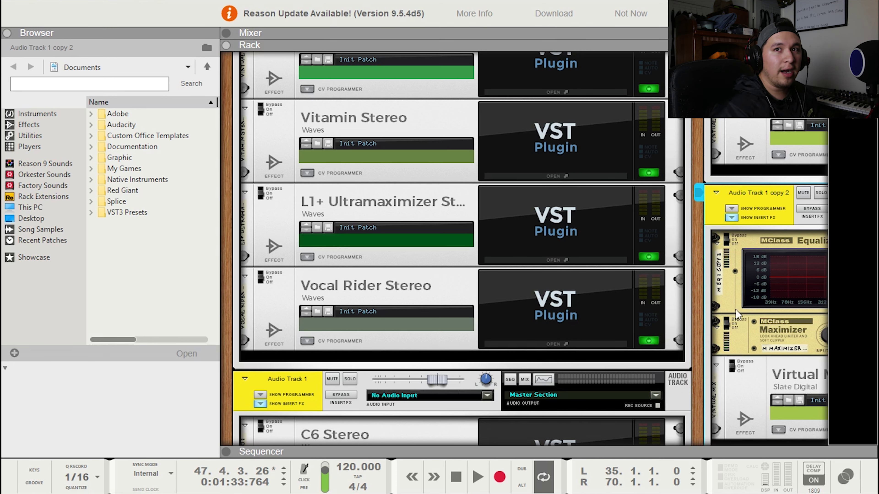
# Bypass the insert effects on Audio Track 1.
pyautogui.scroll(5, 385, 216)
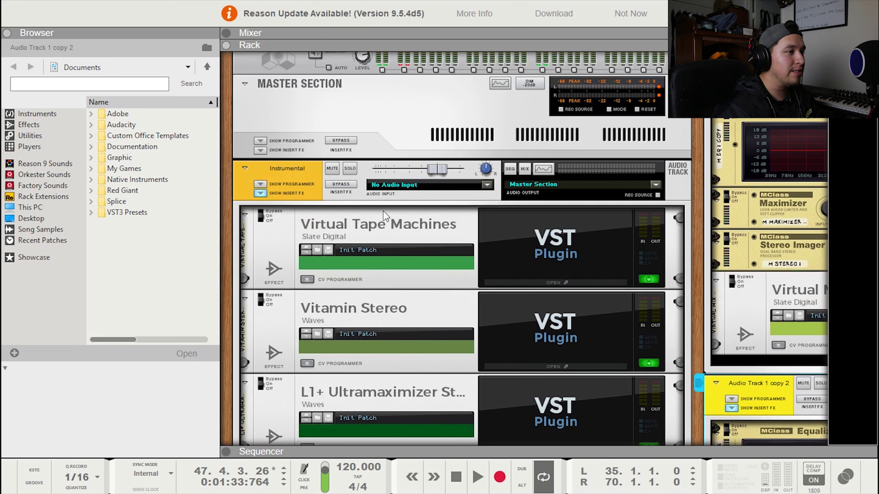
pyautogui.scroll(-8, 386, 216)
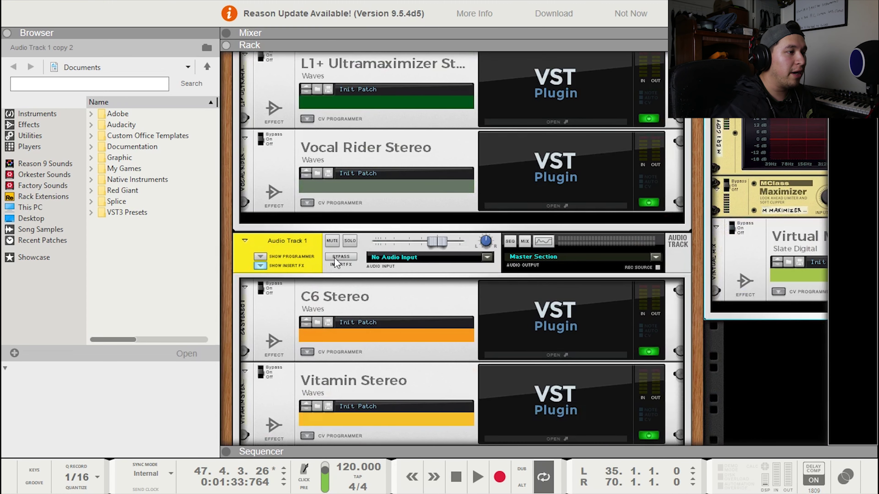
pyautogui.click(335, 258)
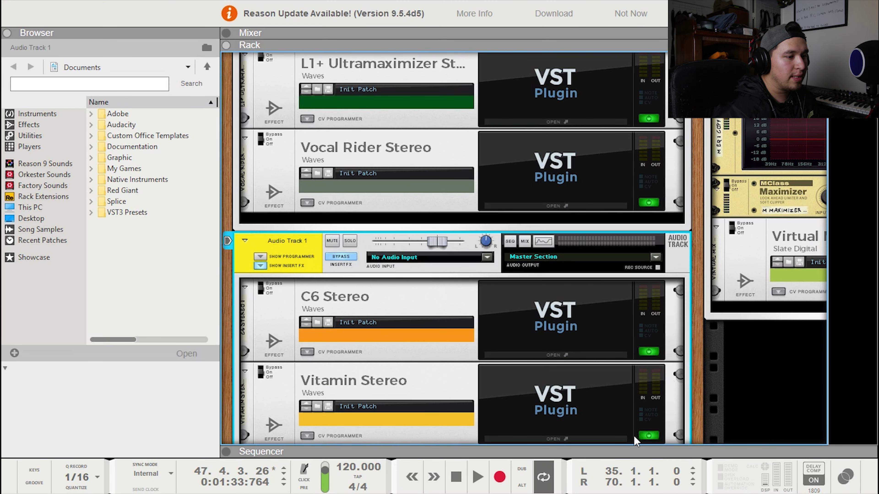
# Move the song position to bar 35 and play the unprocessed vocal for several bars.
pyautogui.press('F7')
pyautogui.click(566, 101)
pyautogui.click(537, 104)
pyautogui.moveTo(537, 104); pyautogui.dragTo(538, 105)
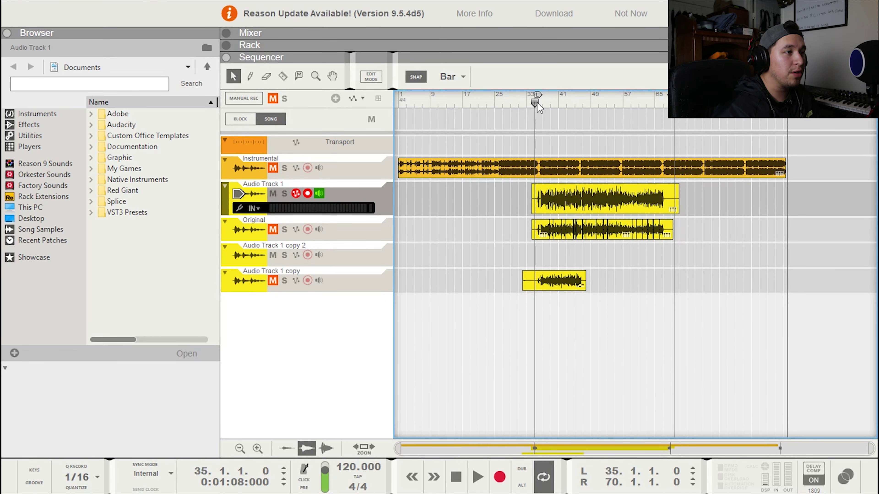
pyautogui.press('space')
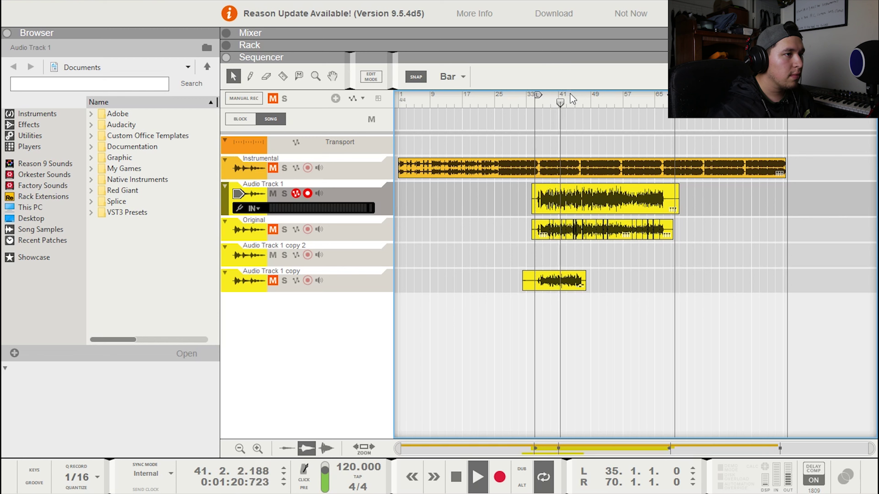
pyautogui.press('space')
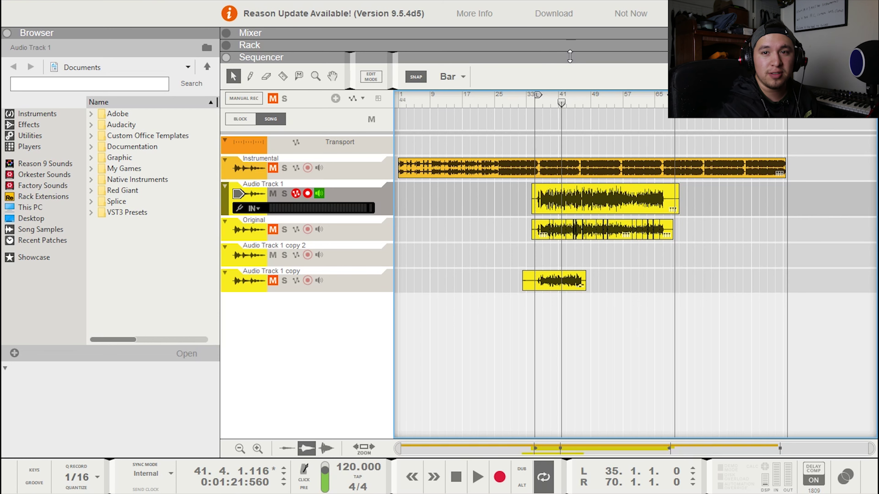
# Bypass the C6, Vitamin, L1+ Ultramaximizer, Vocal Rider, CLA-76 and DeEsser devices on Audio Track 1, leaving Virtual Mix Rack on.
pyautogui.moveTo(570, 61); pyautogui.dragTo(570, 450)
pyautogui.scroll(-5, 429, 284)
pyautogui.scroll(-10, 429, 283)
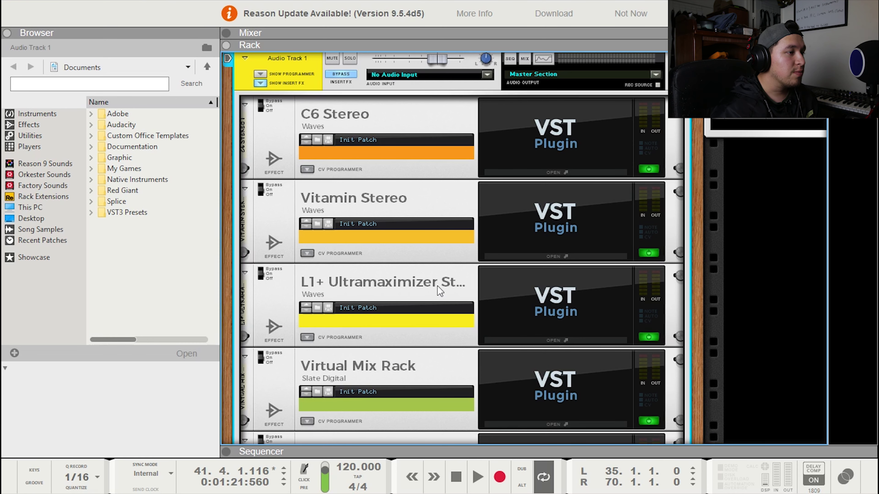
pyautogui.scroll(-4, 438, 287)
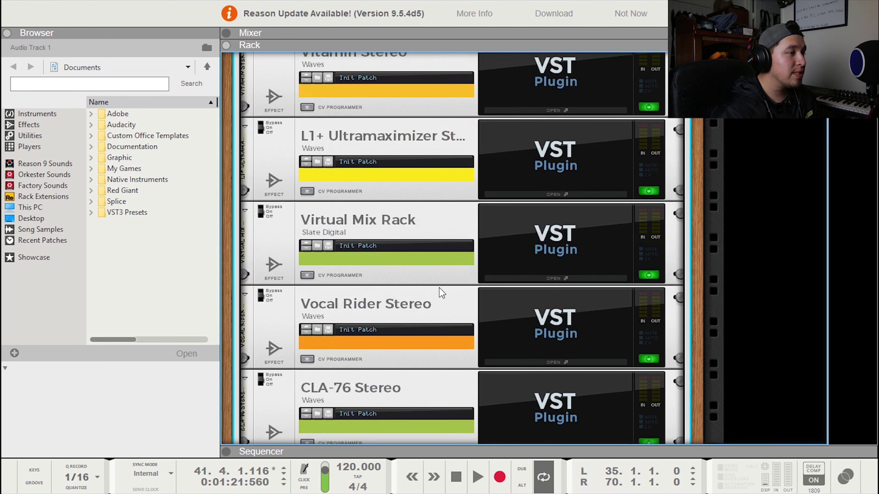
pyautogui.scroll(1, 439, 288)
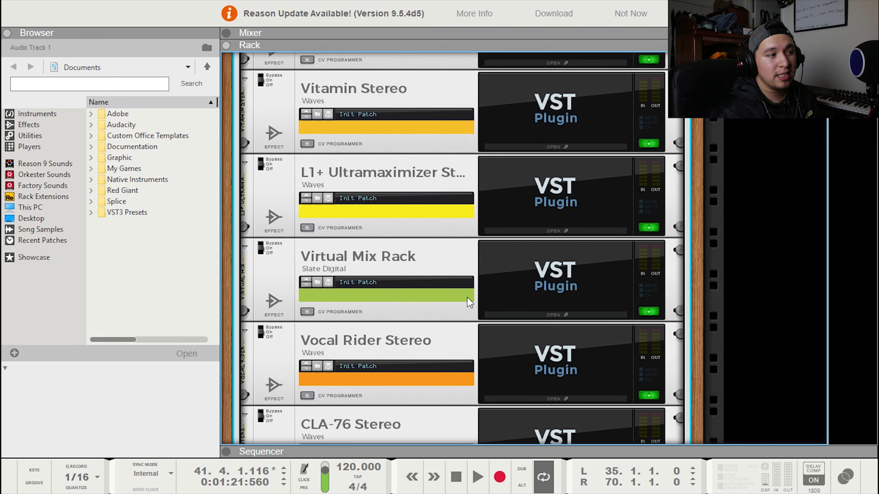
pyautogui.scroll(4, 284, 163)
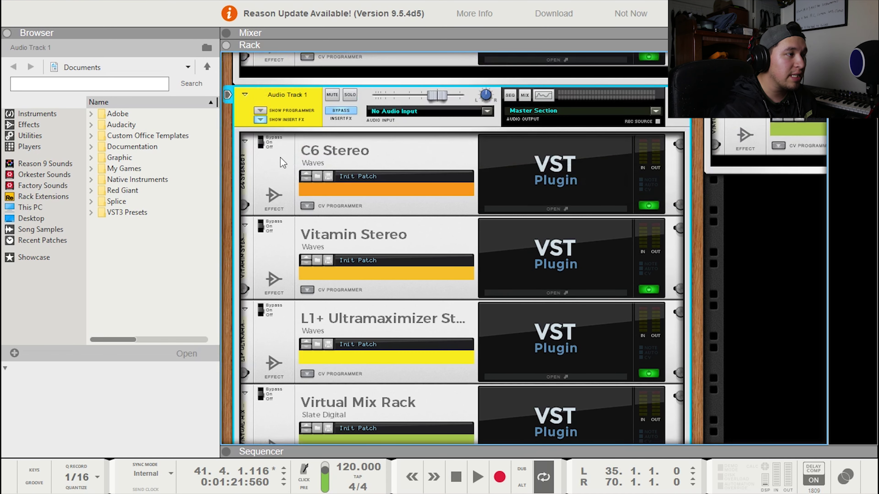
pyautogui.click(262, 140)
pyautogui.click(264, 227)
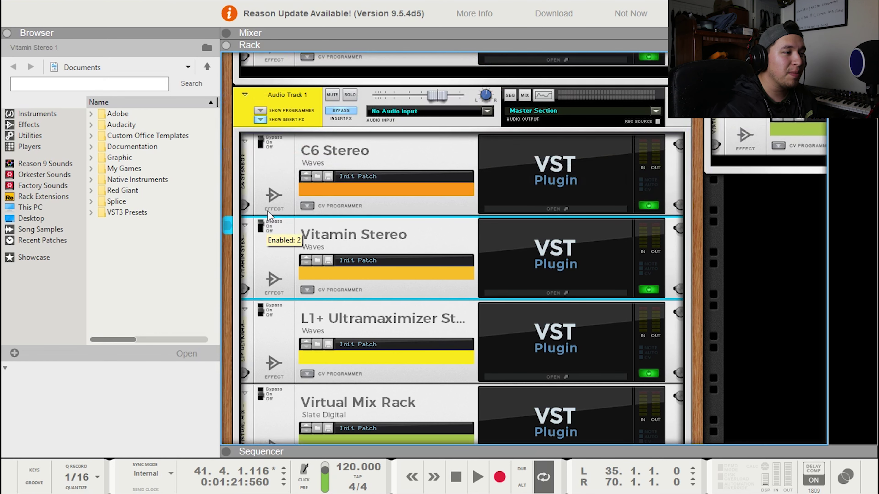
pyautogui.click(262, 311)
pyautogui.scroll(-5, 264, 314)
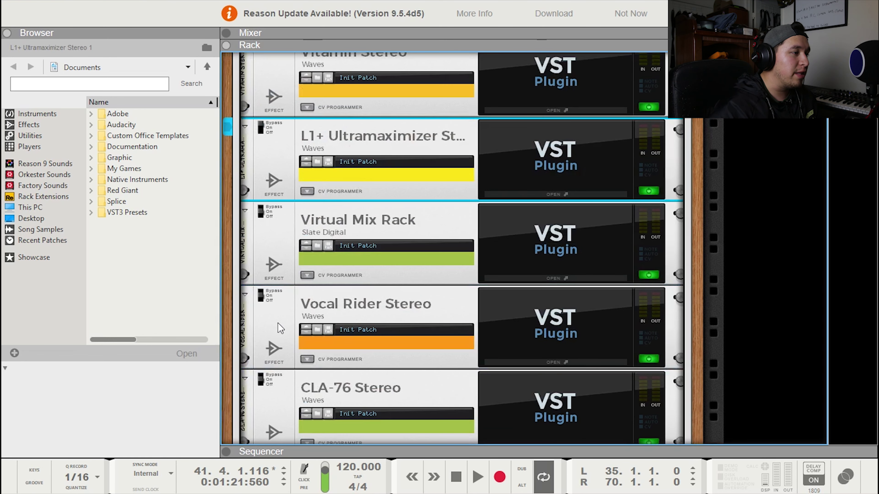
pyautogui.click(262, 297)
pyautogui.click(263, 381)
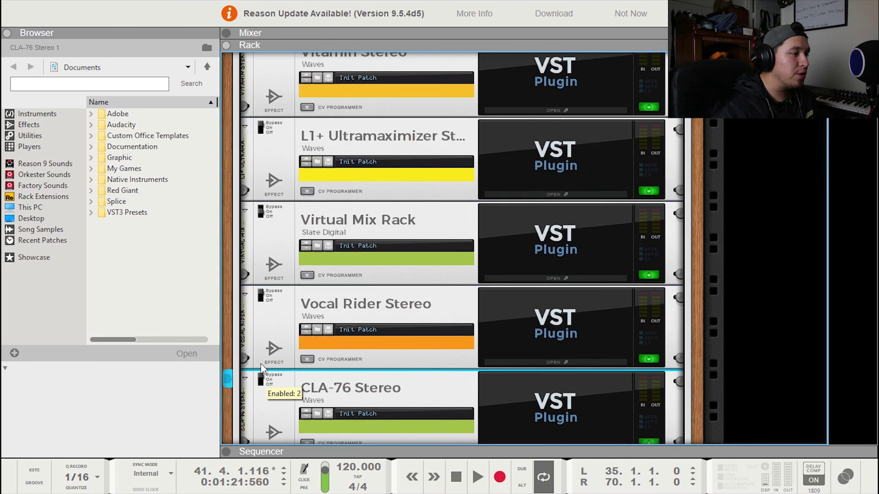
pyautogui.scroll(-4, 268, 412)
pyautogui.click(262, 320)
pyautogui.scroll(9, 276, 322)
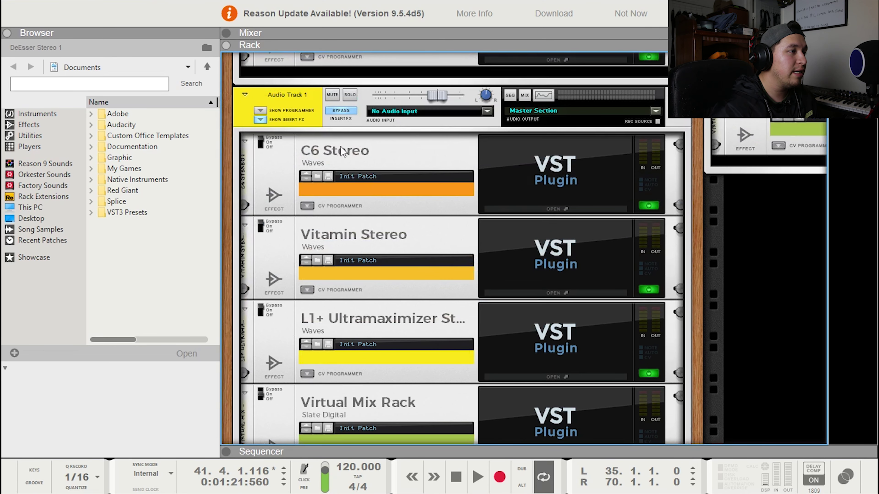
# Re-enable Audio Track 1's insert effects and return the song position to bar 35, keeping the rack in view.
pyautogui.click(342, 116)
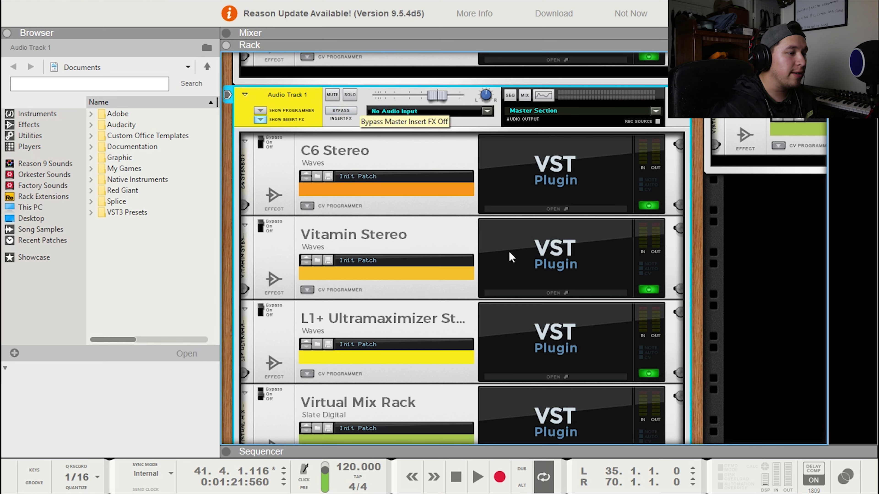
pyautogui.press('F7')
pyautogui.moveTo(560, 103); pyautogui.dragTo(533, 109)
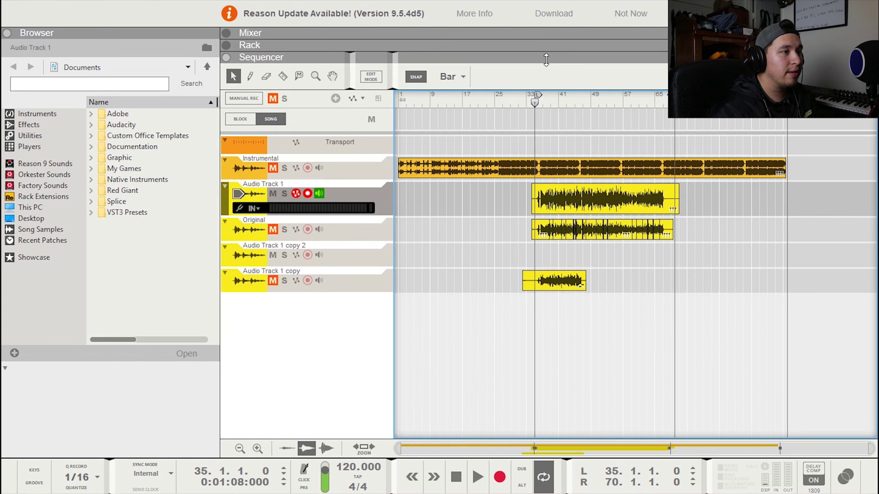
pyautogui.press('F6')
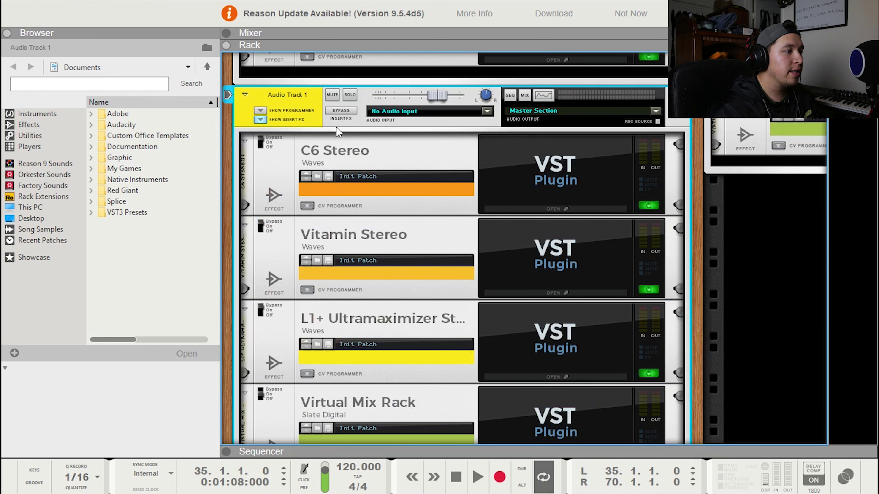
# Play the vocal and compare it with Audio Track 1's insert effects bypassed and active.
pyautogui.press('space')
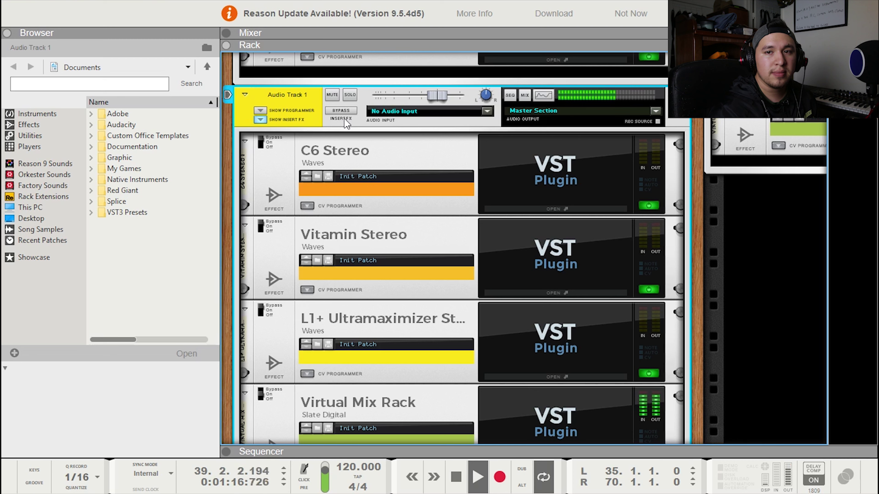
pyautogui.click(344, 113)
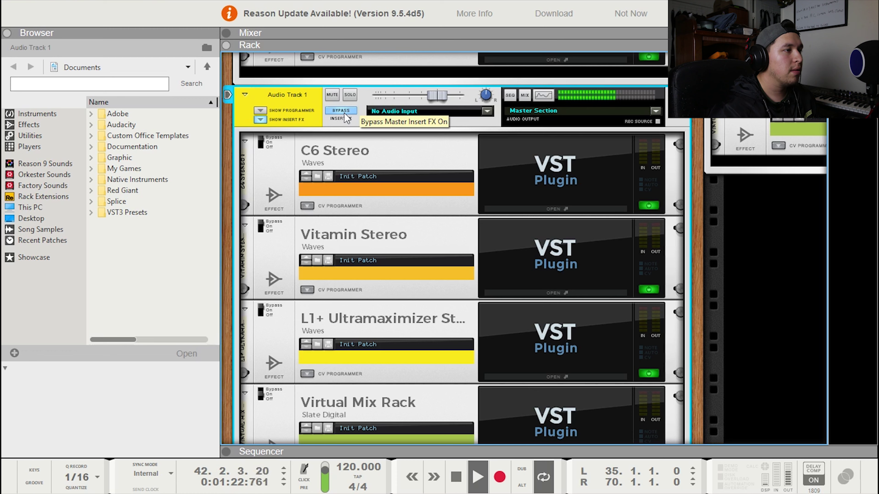
pyautogui.click(344, 111)
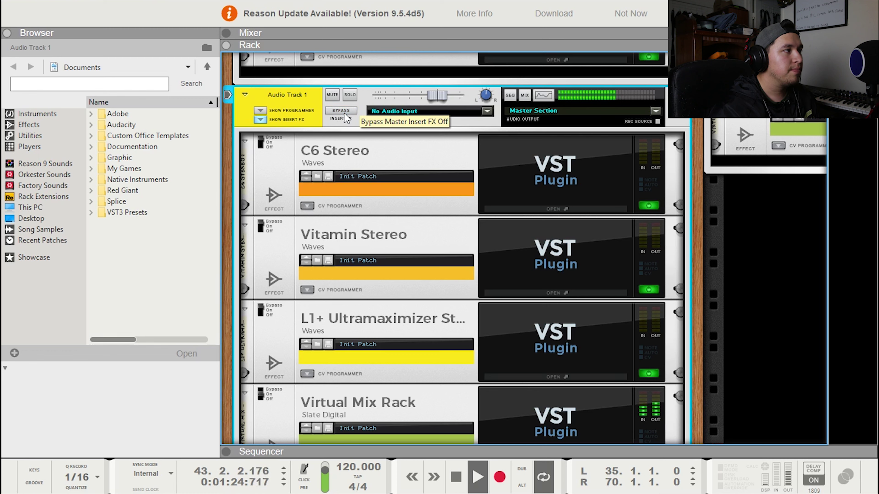
pyautogui.press('space')
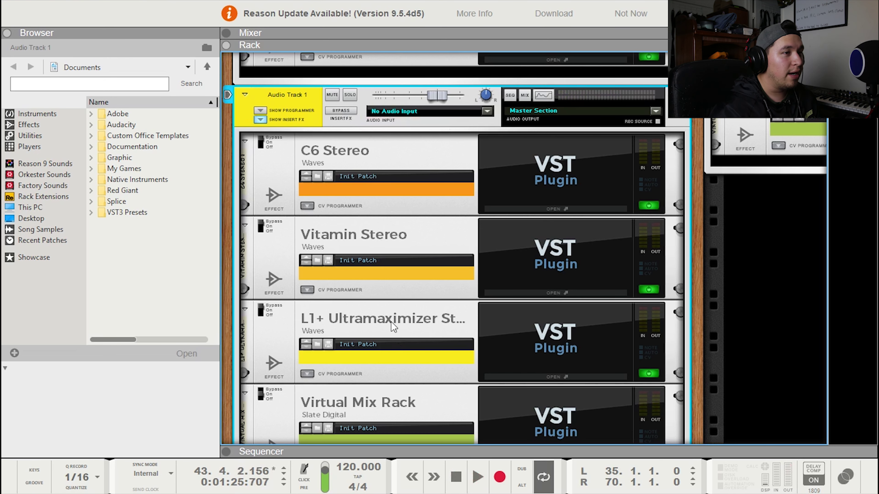
# Open the Virtual Mix Rack plugin, reposition its window and show the VCC Channel module at the start of the chain.
pyautogui.scroll(-3, 392, 322)
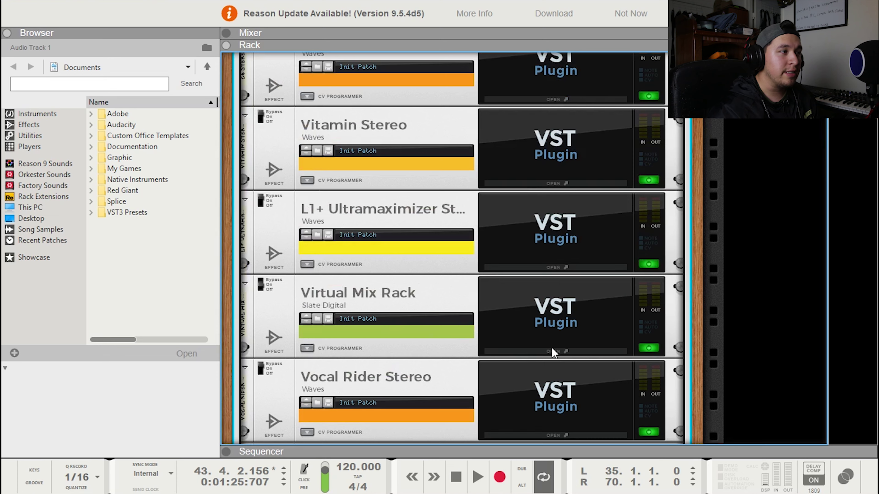
pyautogui.scroll(2, 552, 353)
pyautogui.scroll(-2, 552, 353)
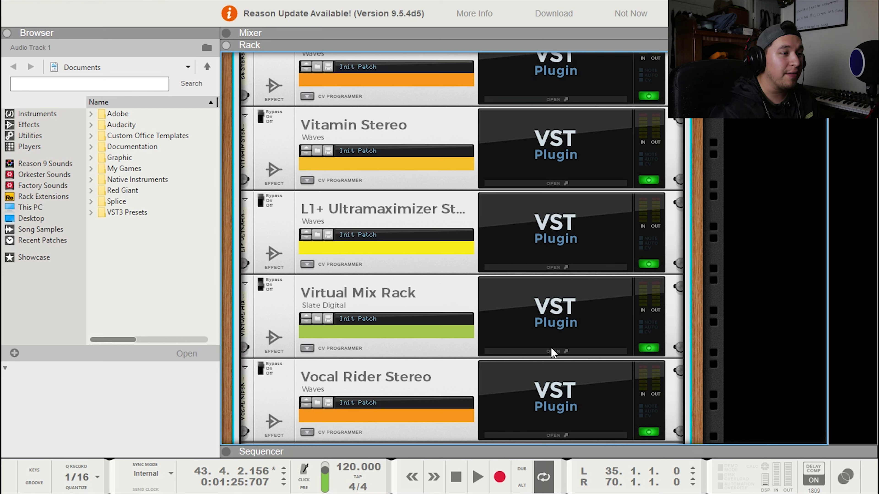
pyautogui.click(551, 349)
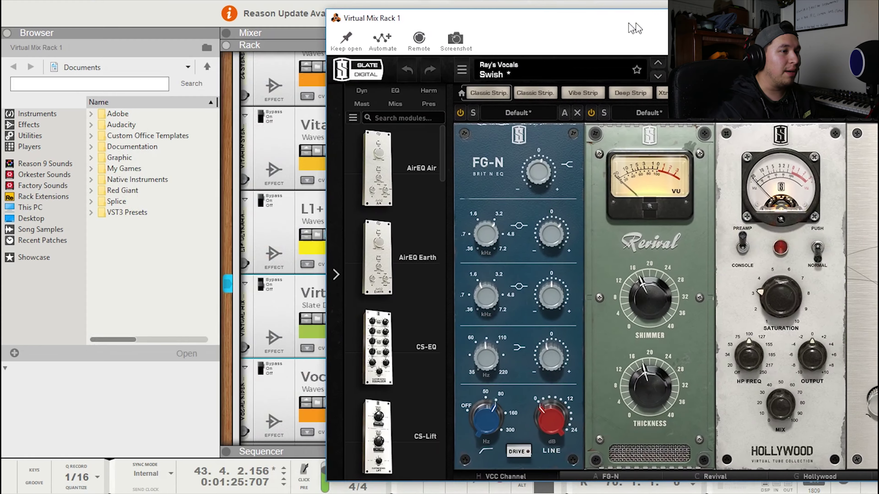
pyautogui.moveTo(632, 26); pyautogui.dragTo(410, 21)
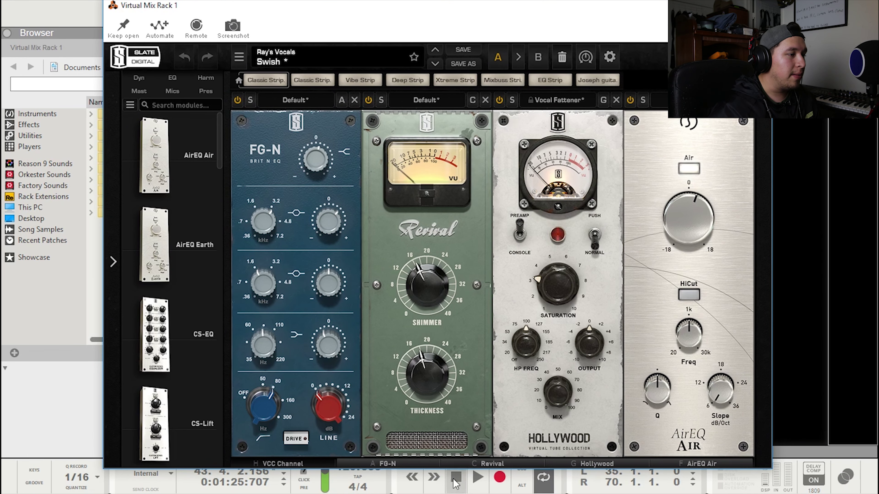
pyautogui.click(302, 464)
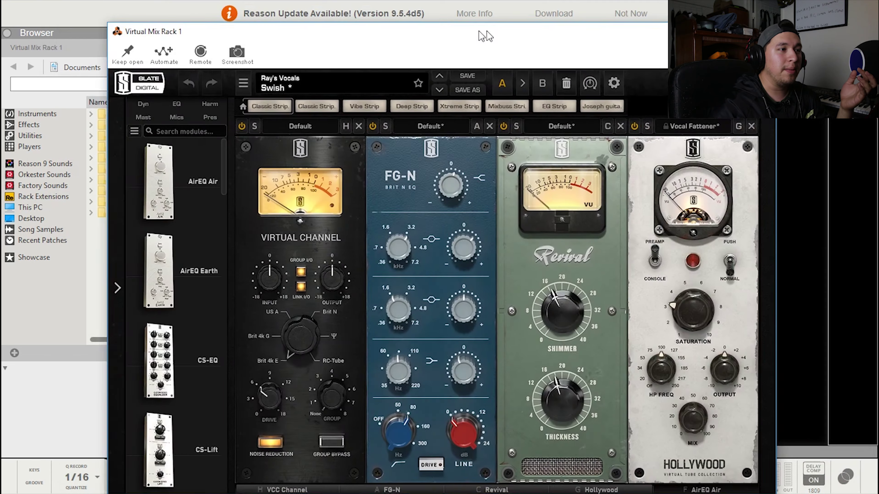
pyautogui.moveTo(479, 31); pyautogui.dragTo(423, 14)
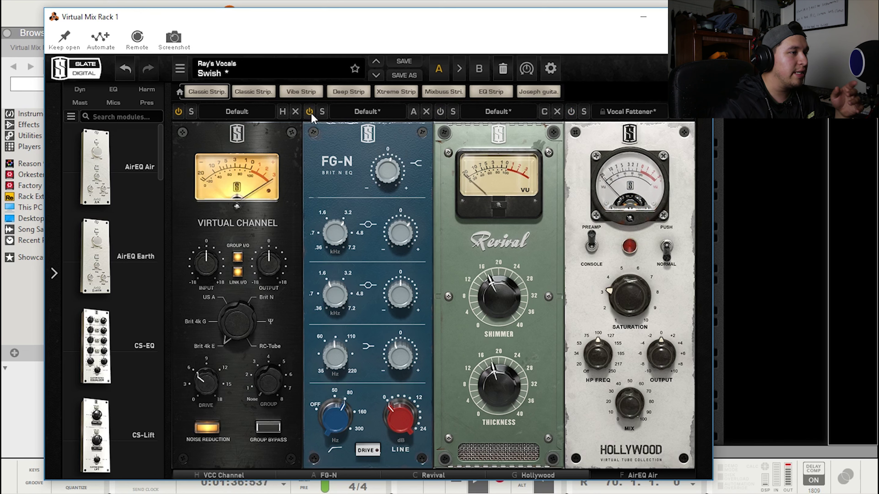
# Enable the Revival module and lower its Thickness and Shimmer amounts slightly during playback.
pyautogui.click(443, 117)
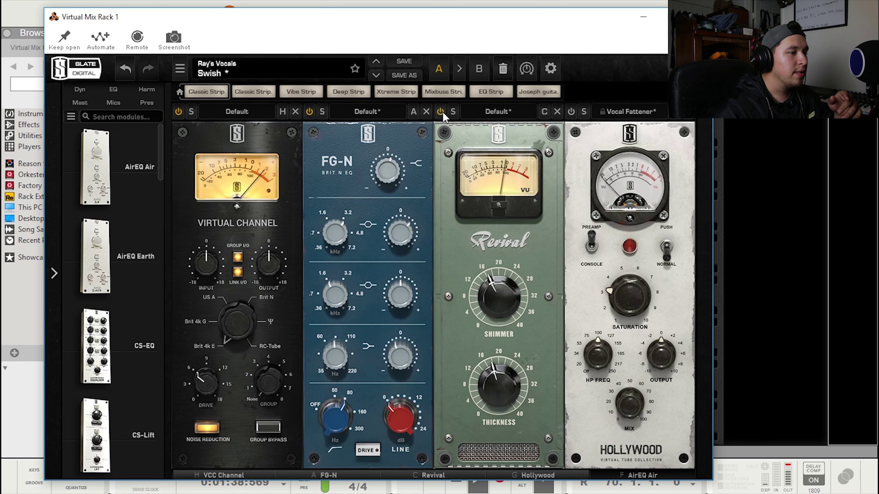
pyautogui.moveTo(511, 379)
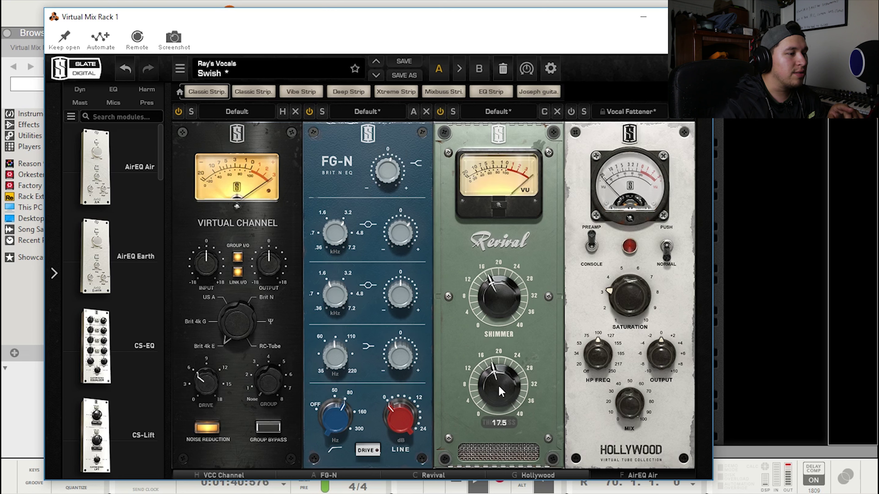
pyautogui.moveTo(492, 377)
pyautogui.mouseDown()
pyautogui.moveTo(488, 448)
pyautogui.moveTo(493, 387)
pyautogui.moveTo(518, 312)
pyautogui.moveTo(504, 368)
pyautogui.mouseUp()
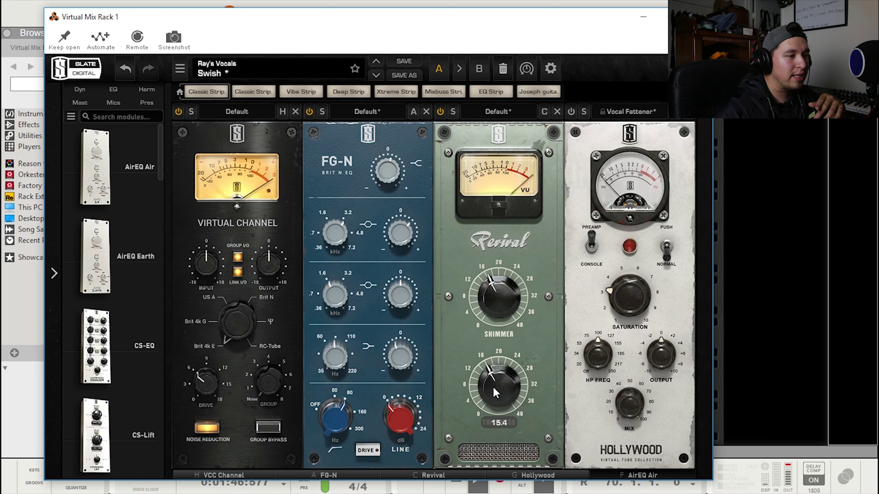
pyautogui.moveTo(494, 290)
pyautogui.mouseDown()
pyautogui.moveTo(489, 320)
pyautogui.moveTo(516, 236)
pyautogui.moveTo(498, 298)
pyautogui.mouseUp()
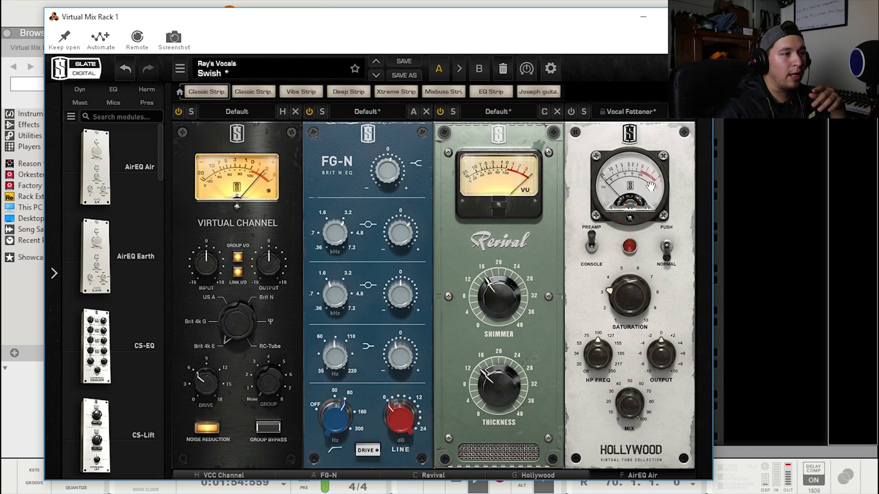
# Enable the Hollywood module, and view the AirEQ Air module before returning to the VCC Channel.
pyautogui.click(570, 111)
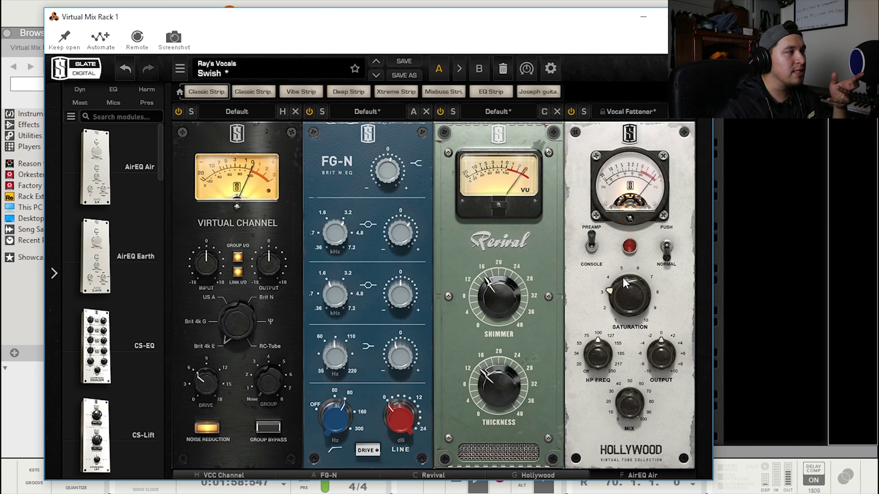
pyautogui.moveTo(624, 281)
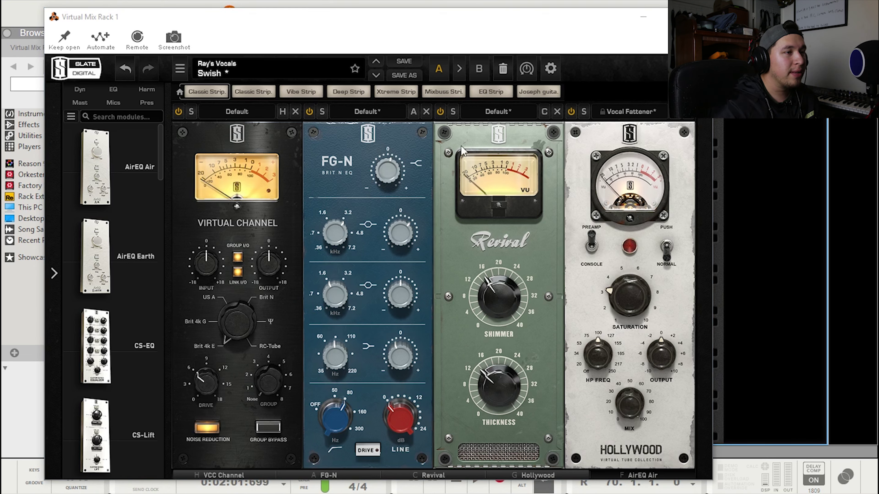
pyautogui.click(652, 474)
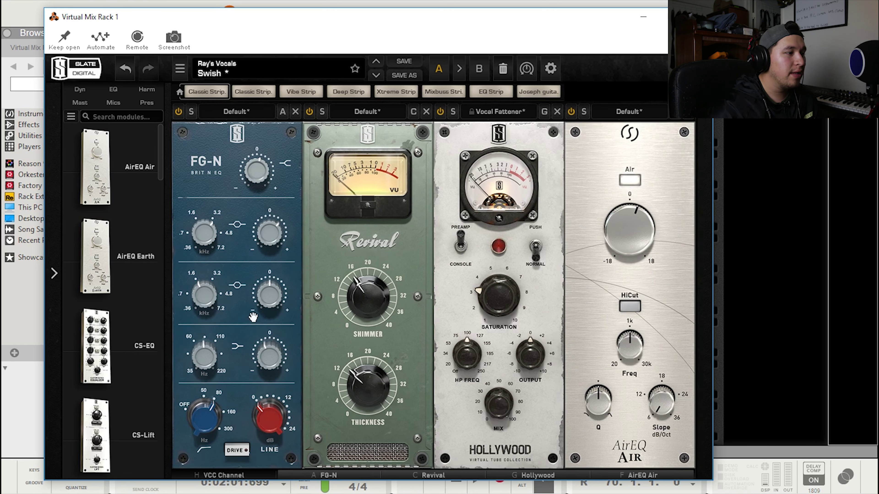
pyautogui.click(254, 480)
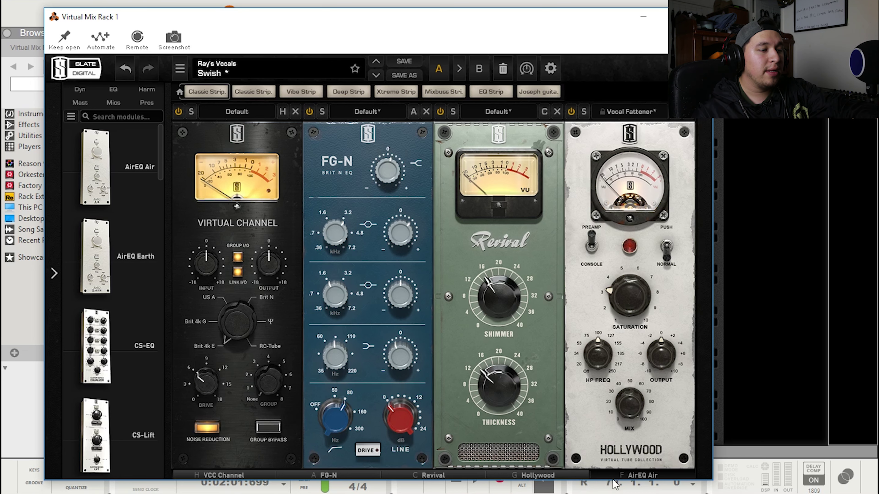
# View the AirEQ Air module and browse the rack's Classic Strip 1 factory presets, closing the list without loading one.
pyautogui.click(641, 475)
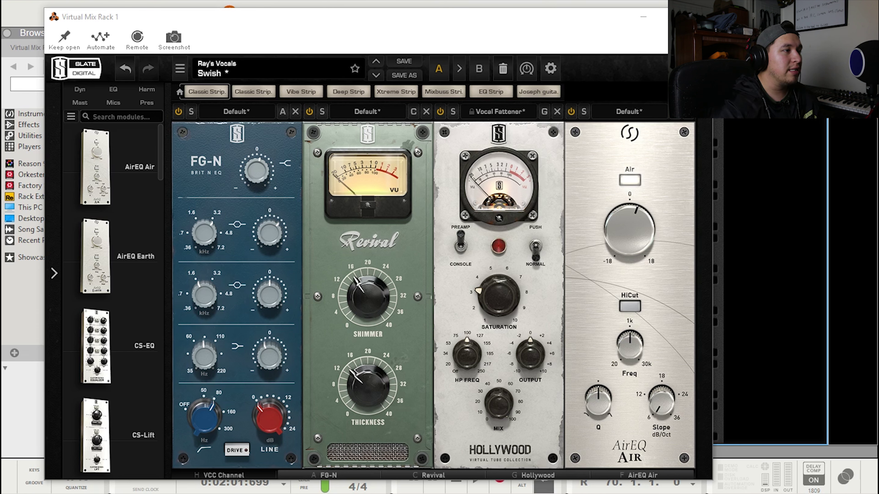
pyautogui.click(218, 74)
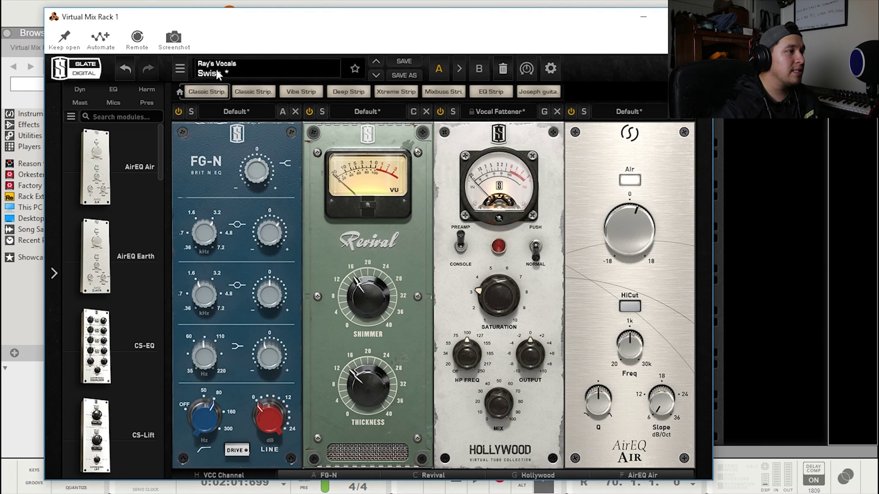
pyautogui.click(218, 74)
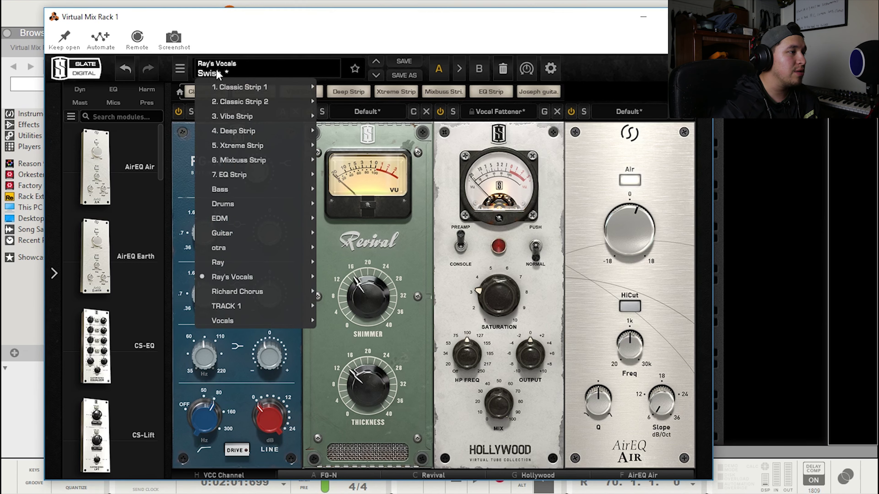
pyautogui.moveTo(247, 87)
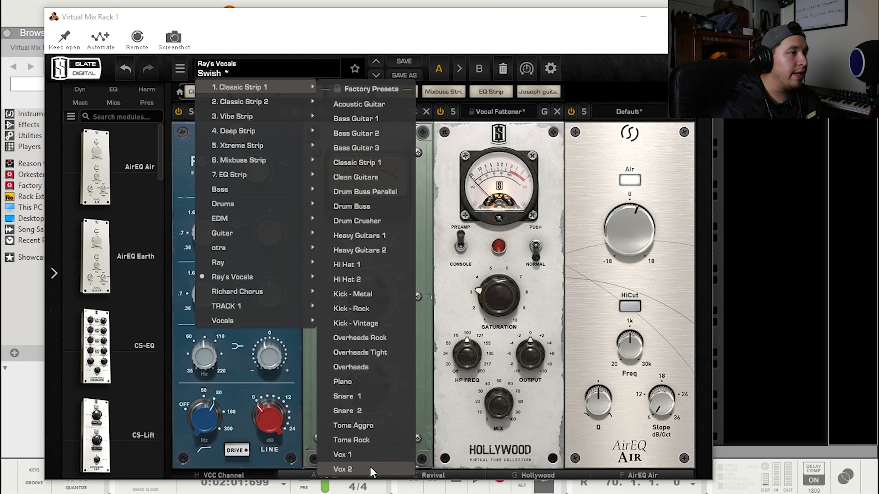
pyautogui.click(391, 15)
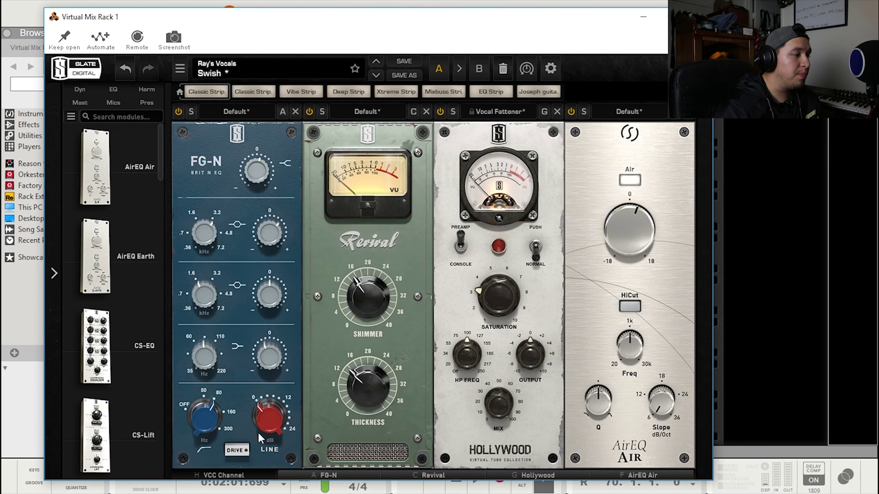
# Demonstrate reordering by placing Hollywood ahead of Revival and returning it behind Revival, and view the AirEQ Air module again.
pyautogui.click(228, 474)
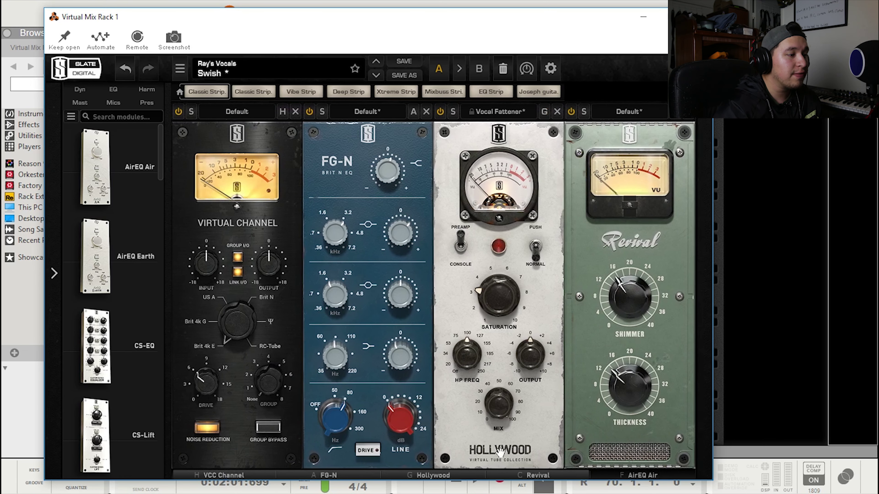
pyautogui.moveTo(513, 444); pyautogui.dragTo(640, 443)
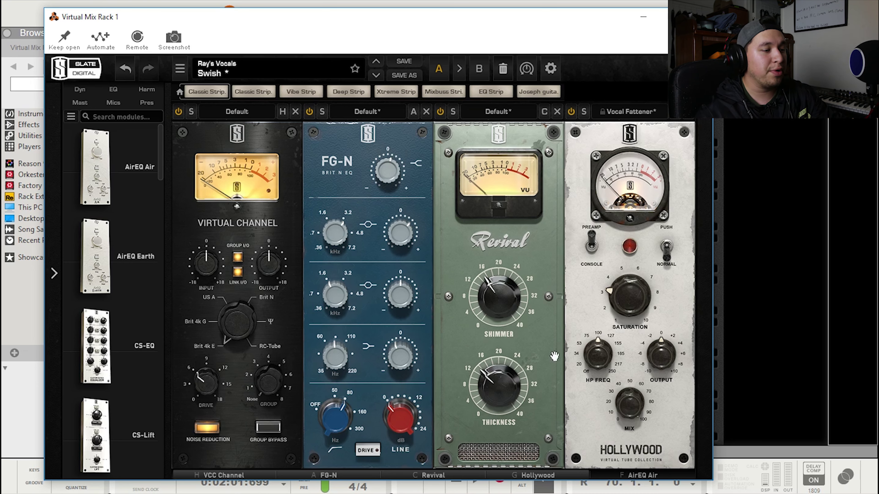
pyautogui.click(653, 475)
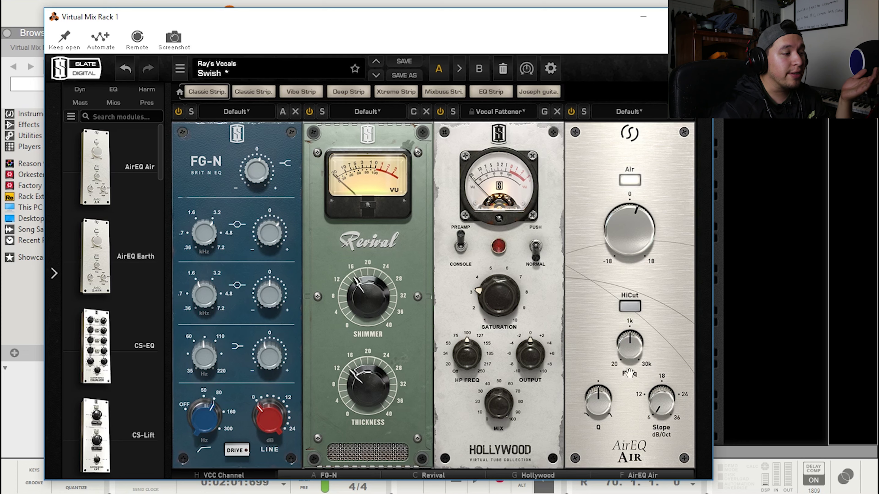
pyautogui.click(228, 471)
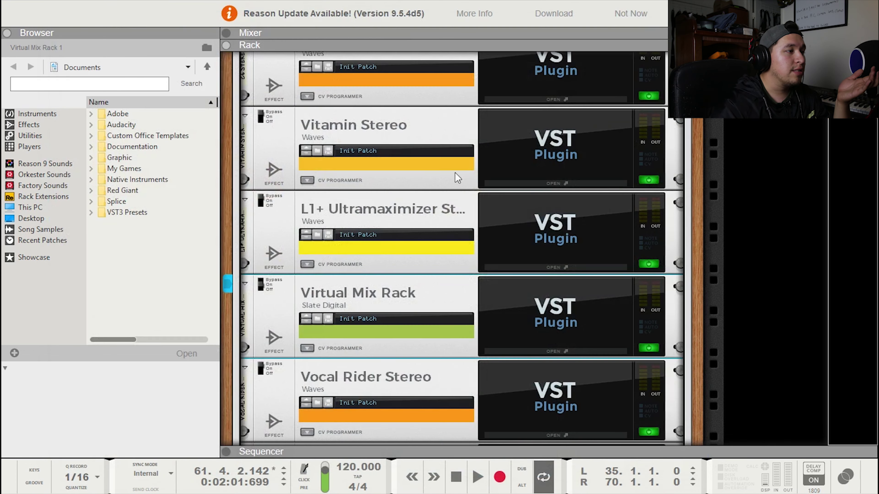
# Open the C6 Stereo plugin on Audio Track 1, browse its Vocals factory presets without loading one, and close it.
pyautogui.scroll(4, 383, 259)
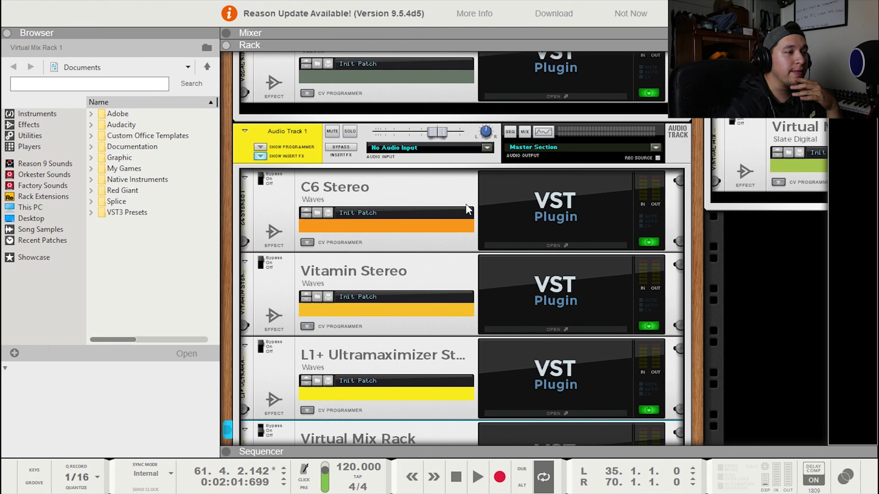
pyautogui.click(535, 245)
pyautogui.moveTo(312, 15); pyautogui.dragTo(332, 172)
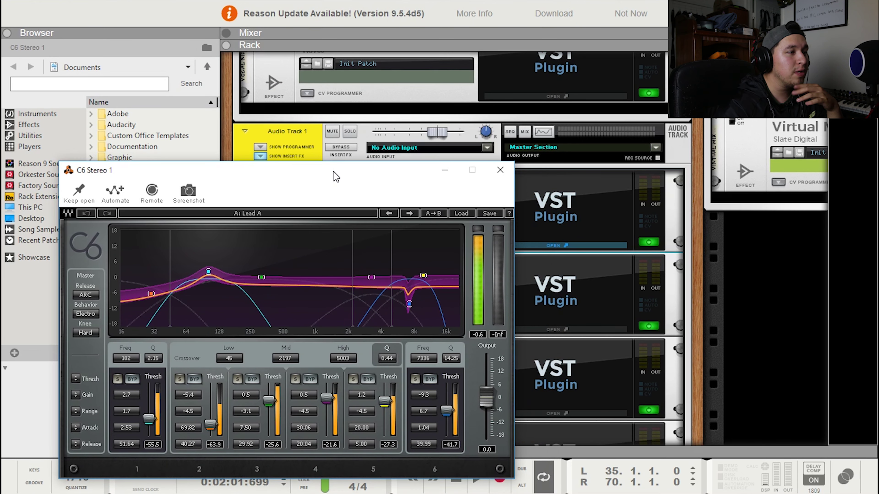
pyautogui.click(461, 213)
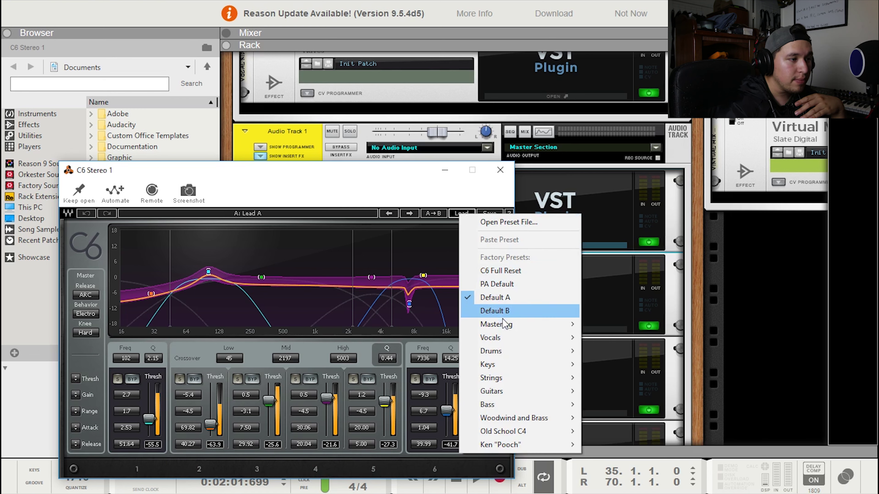
pyautogui.moveTo(504, 343)
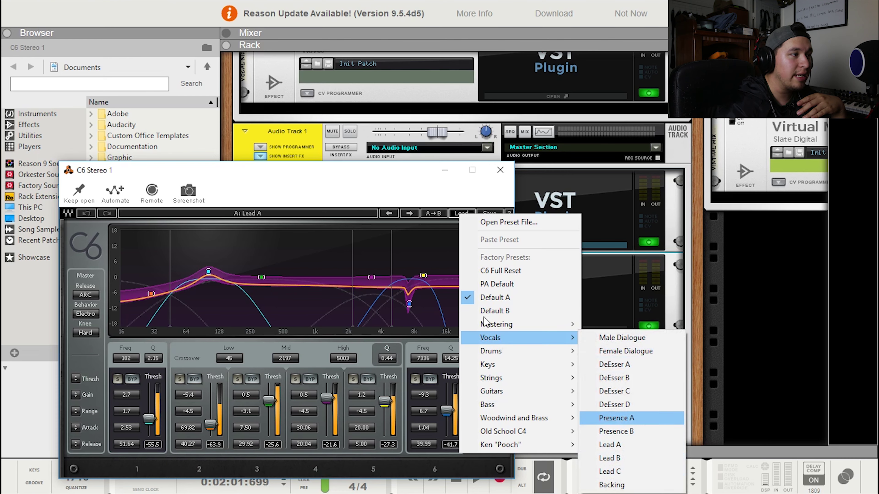
pyautogui.click(345, 177)
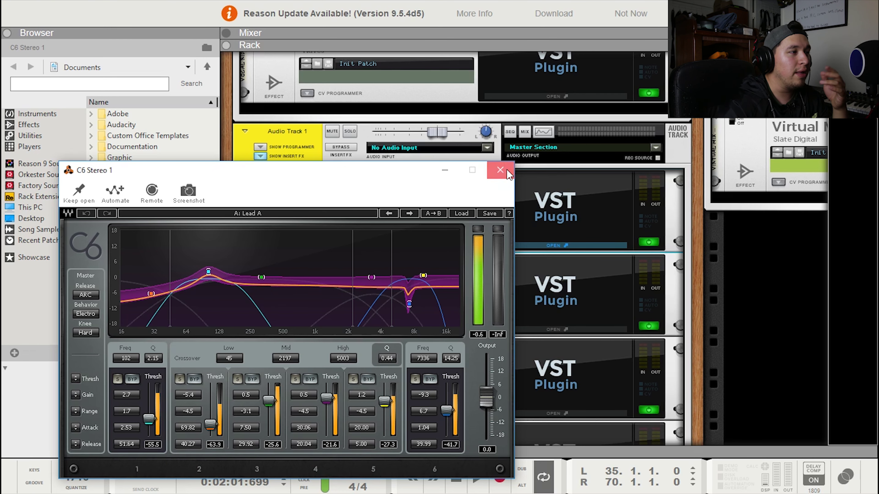
pyautogui.click(500, 170)
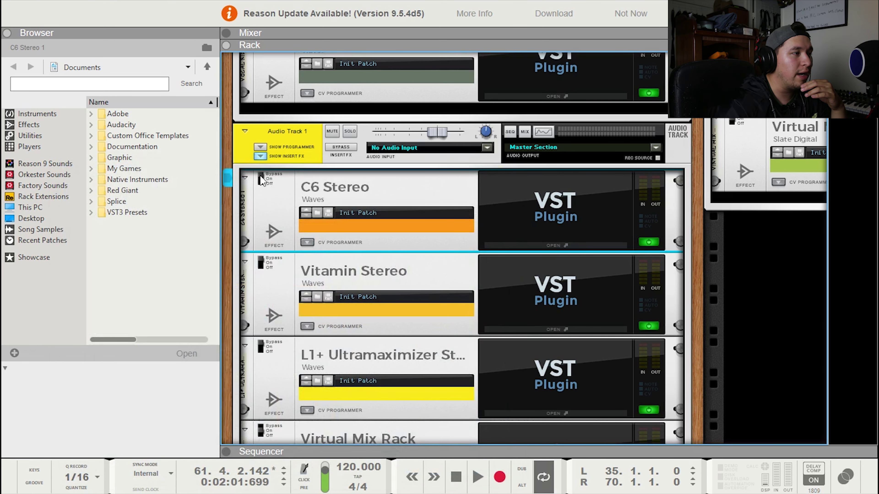
# Move the sequencer's playhead to the loop start at bar 35, start playback and return to the rack.
pyautogui.scroll(-3, 295, 265)
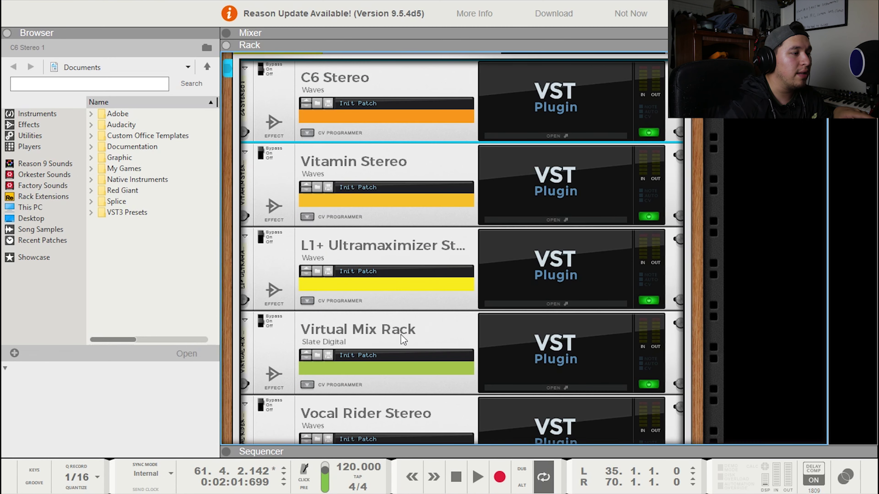
pyautogui.moveTo(518, 451); pyautogui.dragTo(518, 58)
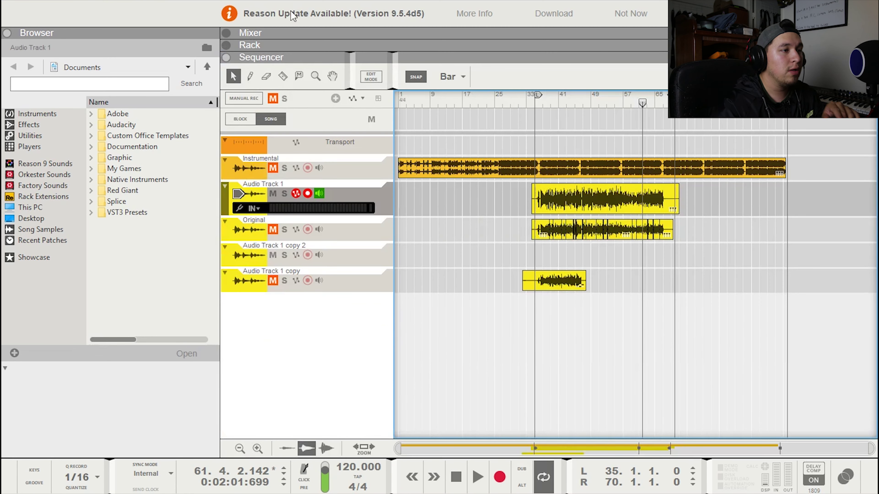
pyautogui.moveTo(642, 103); pyautogui.dragTo(535, 130)
pyautogui.press('space')
pyautogui.press('F6')
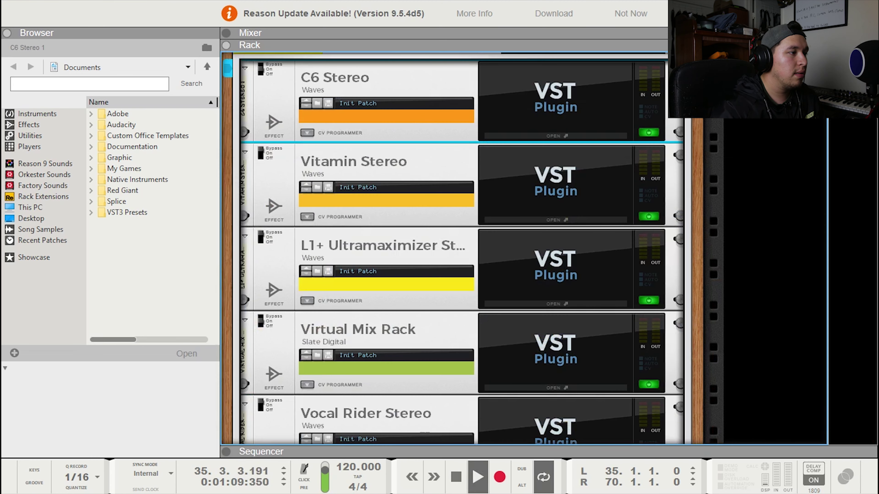
# Compare the playing vocal with C6 Stereo bypassed and switched on, and stop playback.
pyautogui.scroll(3, 409, 289)
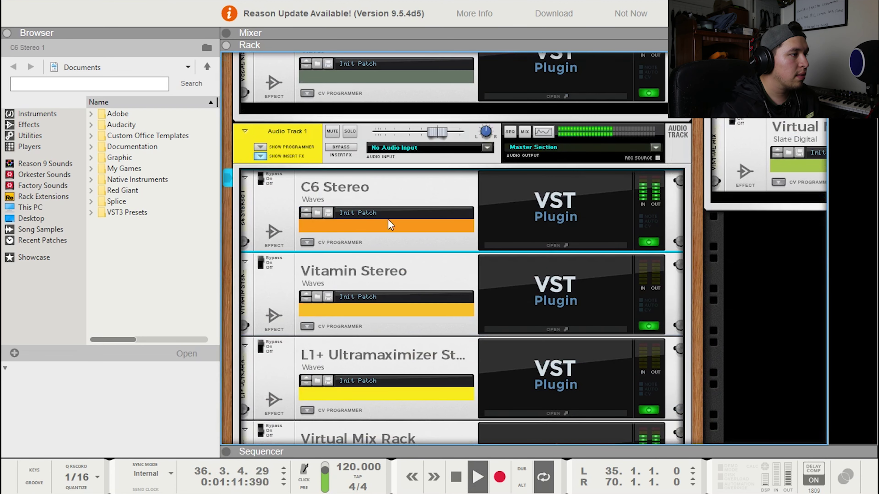
pyautogui.click(262, 176)
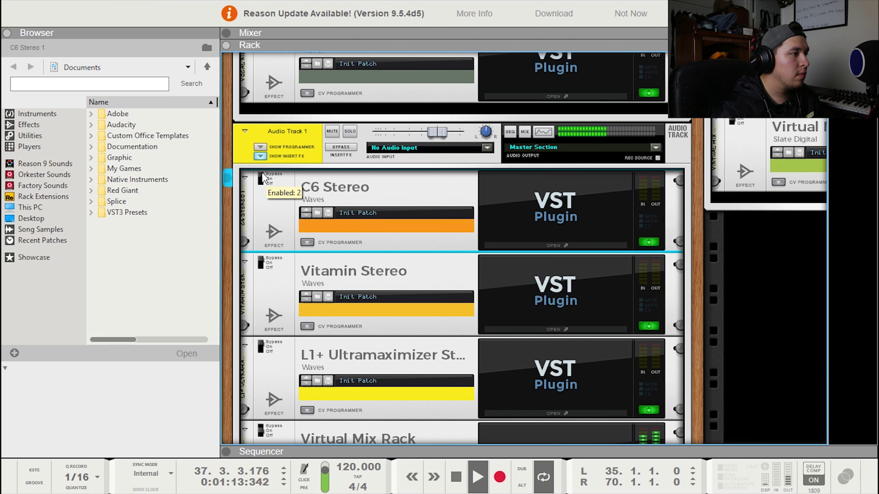
pyautogui.click(264, 178)
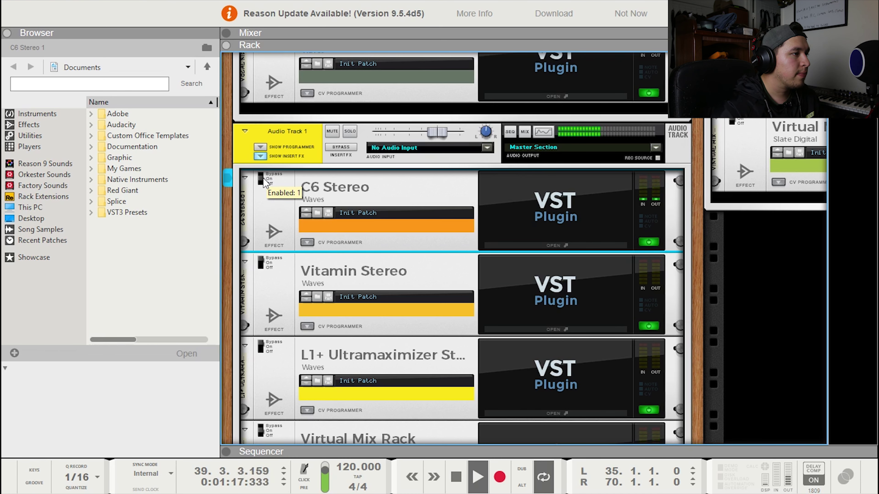
pyautogui.scroll(-2, 264, 181)
pyautogui.press('space')
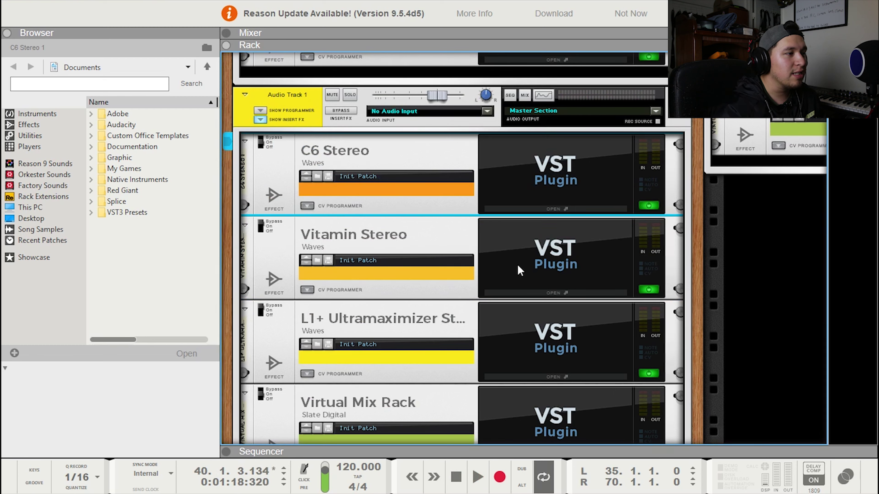
# Open Vitamin Stereo, reposition its window and raise the HI band to 17.1 during playback.
pyautogui.click(553, 292)
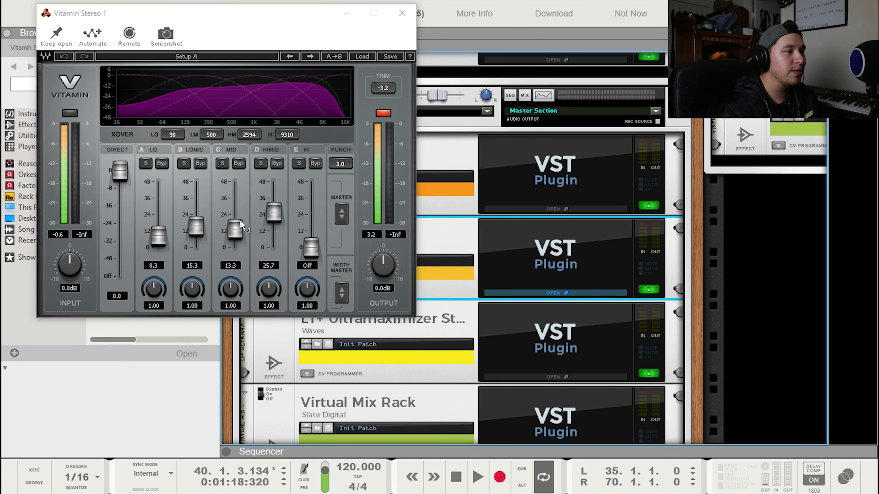
pyautogui.press('space')
pyautogui.moveTo(268, 20); pyautogui.dragTo(285, 330)
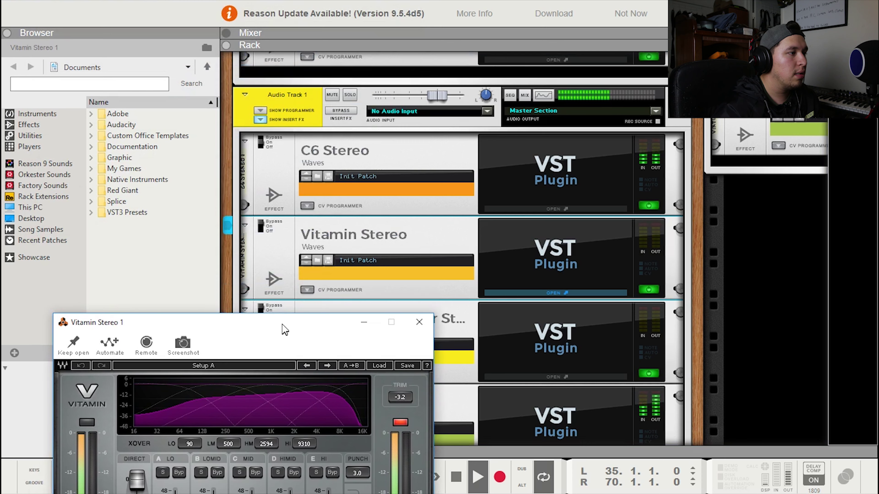
pyautogui.moveTo(287, 327); pyautogui.dragTo(298, 105)
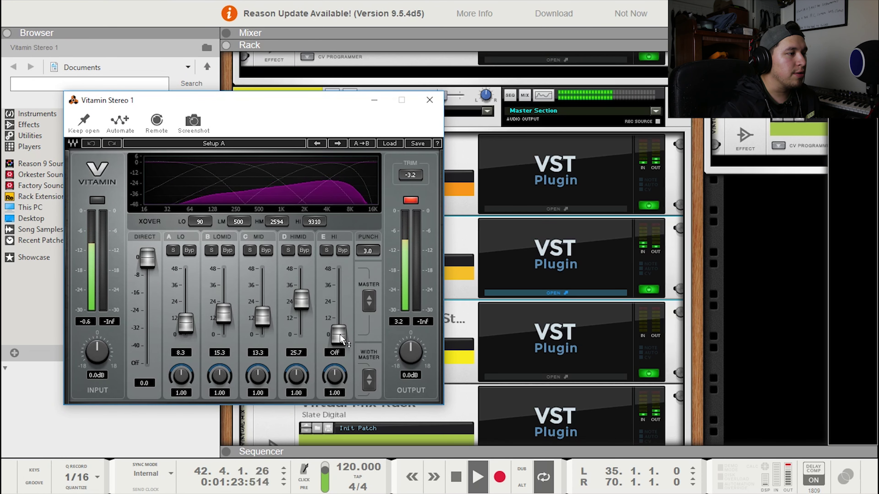
pyautogui.moveTo(340, 334); pyautogui.dragTo(340, 311)
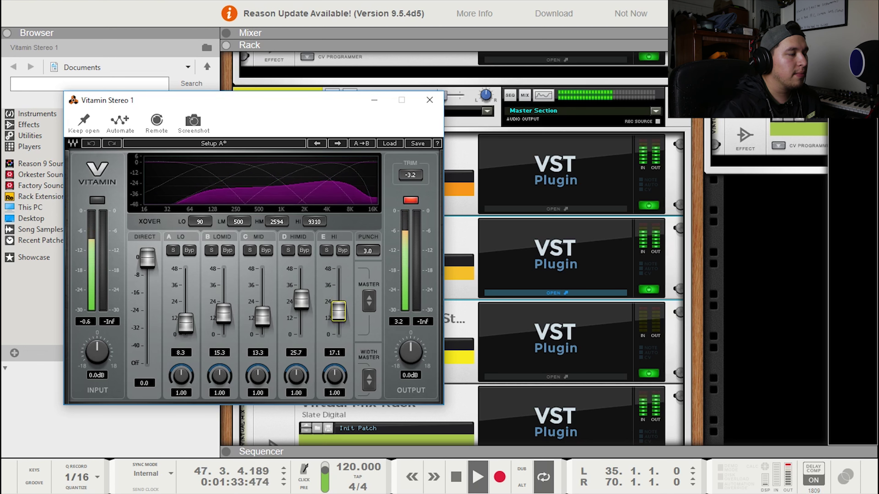
# Set Vitamin's LO band to 23.0 and MID band to 14.4, stop playback and close the plugin.
pyautogui.moveTo(192, 332); pyautogui.dragTo(186, 303)
pyautogui.moveTo(262, 315)
pyautogui.mouseDown()
pyautogui.moveTo(262, 277)
pyautogui.moveTo(262, 313)
pyautogui.mouseUp()
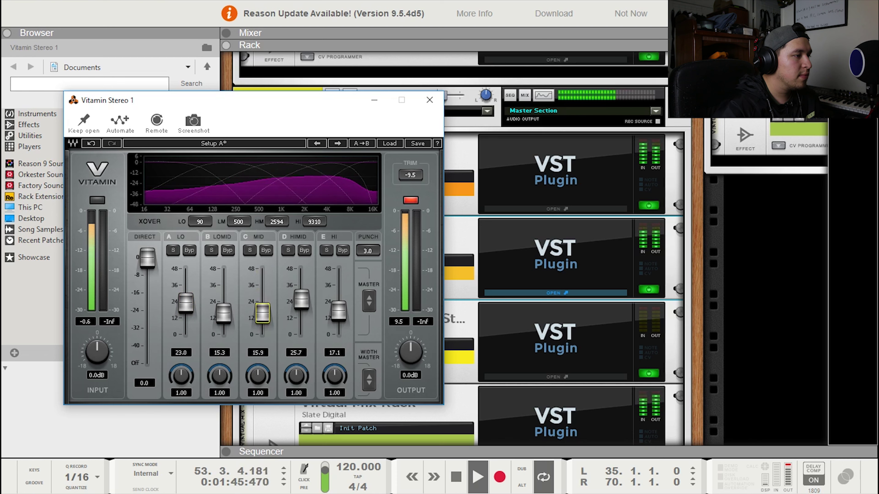
pyautogui.press('space')
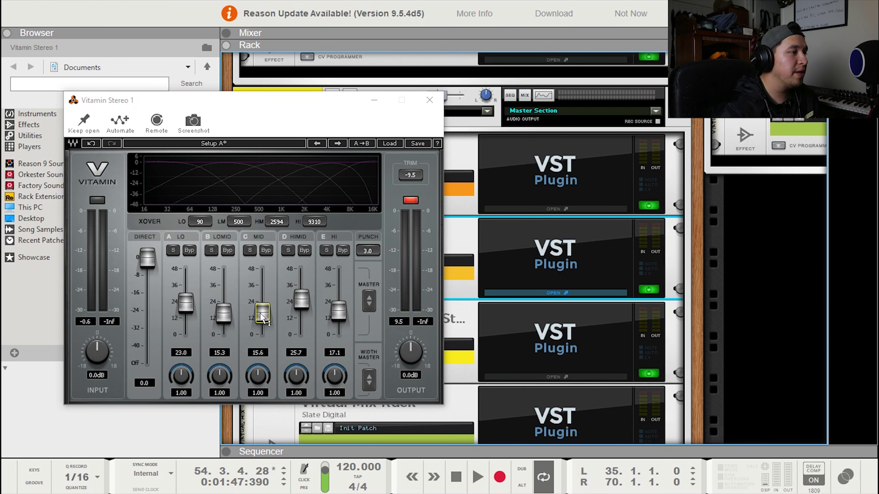
pyautogui.moveTo(266, 311); pyautogui.dragTo(266, 315)
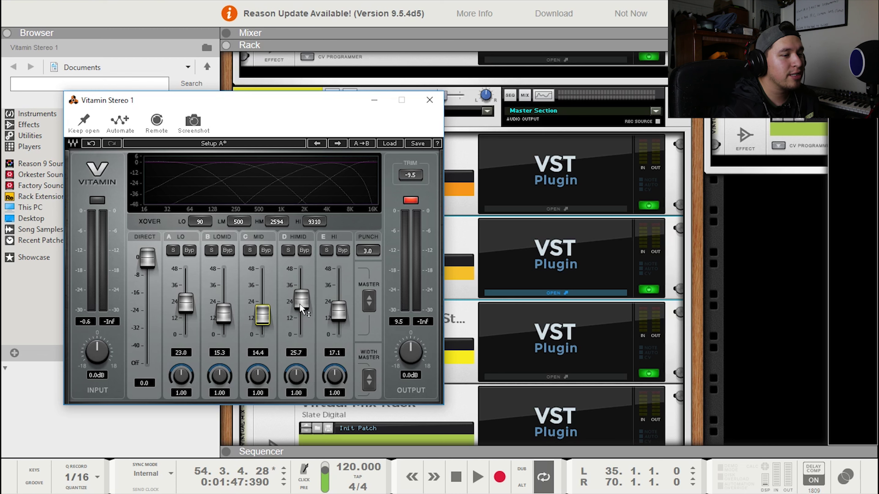
pyautogui.click(429, 101)
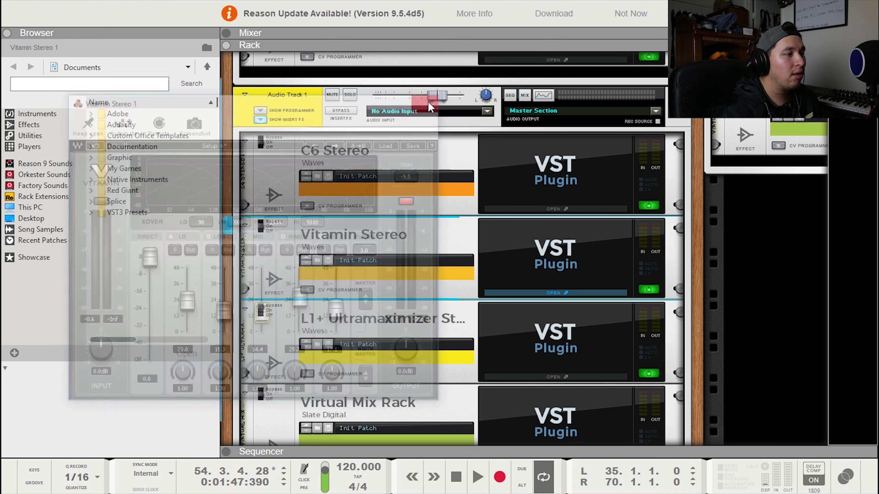
# Open L1+ Ultramaximizer Stereo to examine its threshold, output ceiling and release settings, and close it.
pyautogui.scroll(-3, 555, 353)
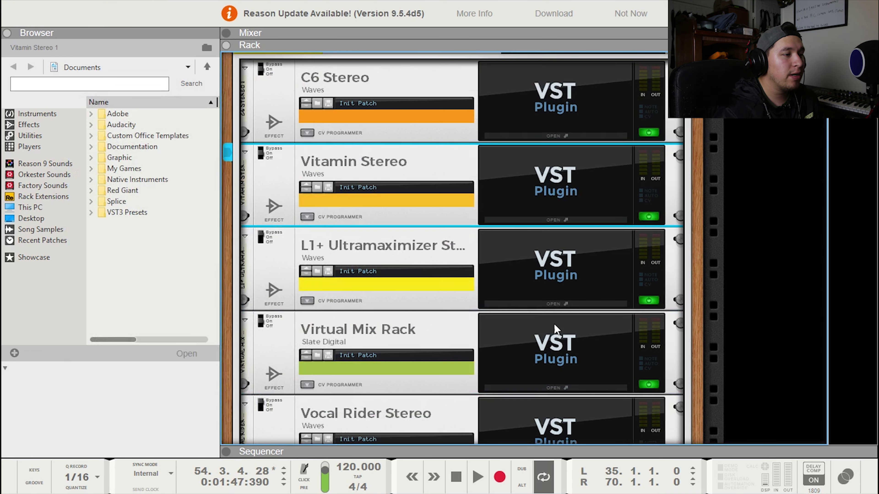
pyautogui.click(559, 303)
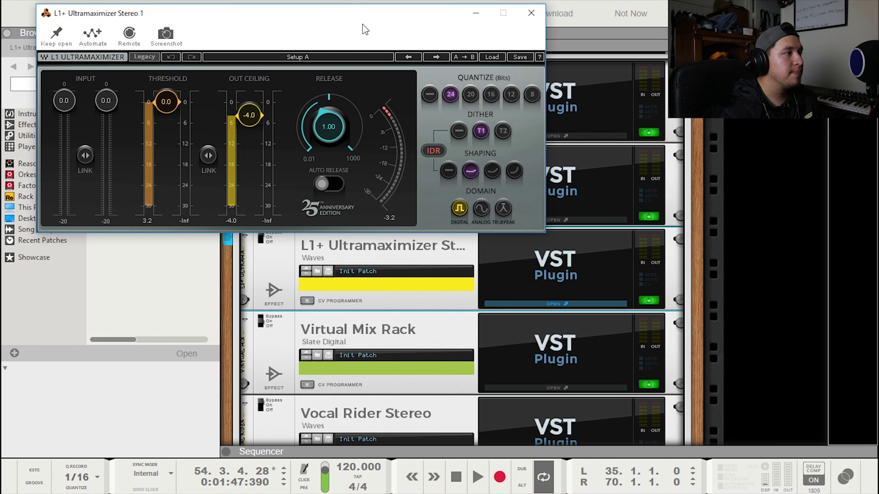
pyautogui.moveTo(339, 21); pyautogui.dragTo(337, 54)
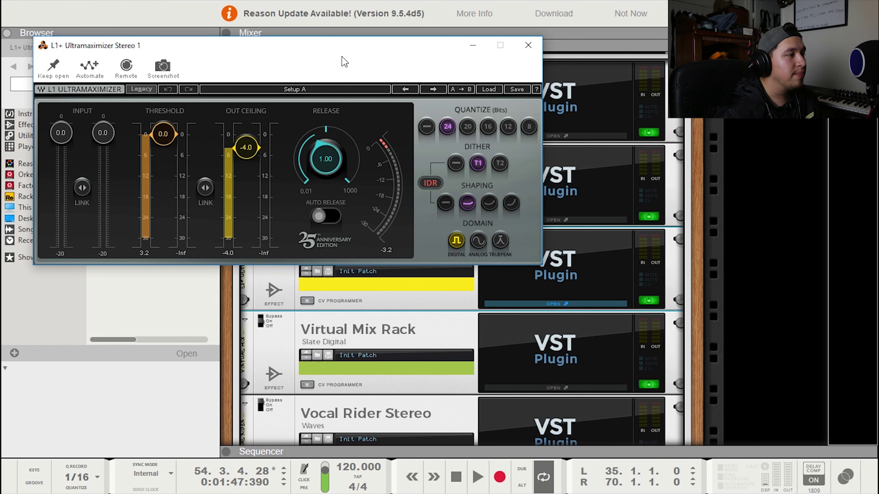
pyautogui.click(531, 43)
# Open Vocal Rider Stereo, move its window aside and set the sequencer's playback position to bar 35.
pyautogui.scroll(-5, 541, 300)
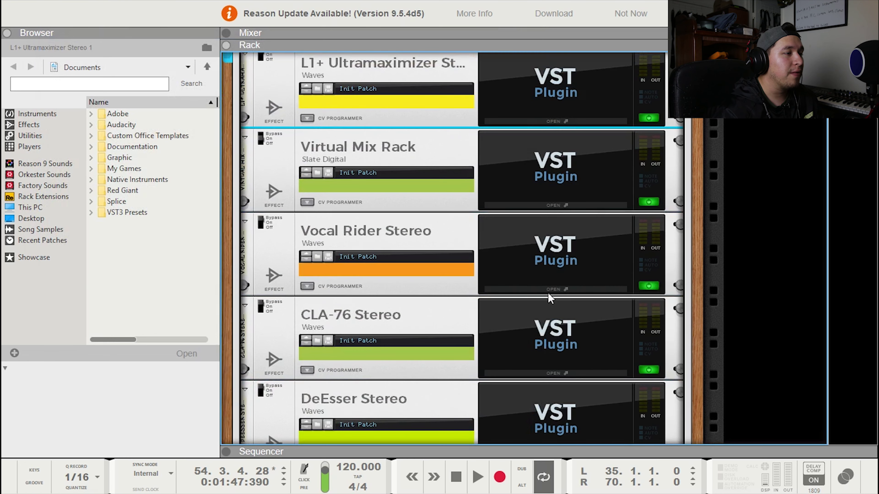
pyautogui.click(553, 290)
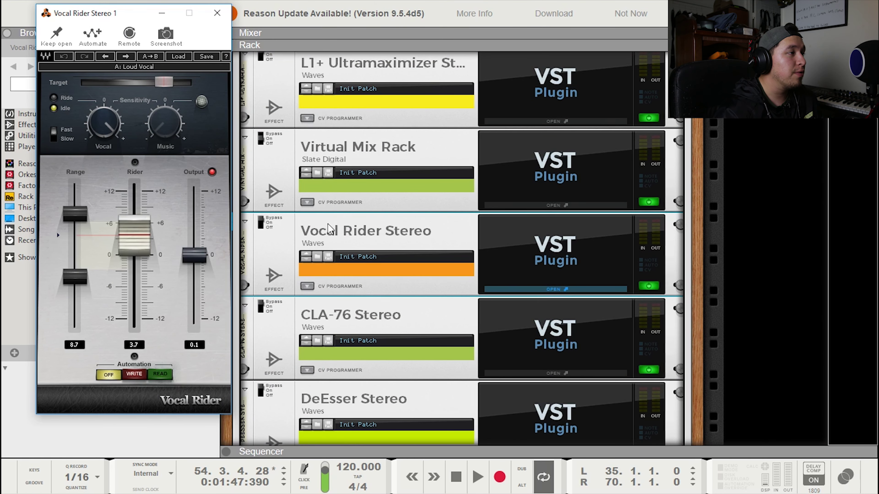
pyautogui.moveTo(130, 10); pyautogui.dragTo(108, 8)
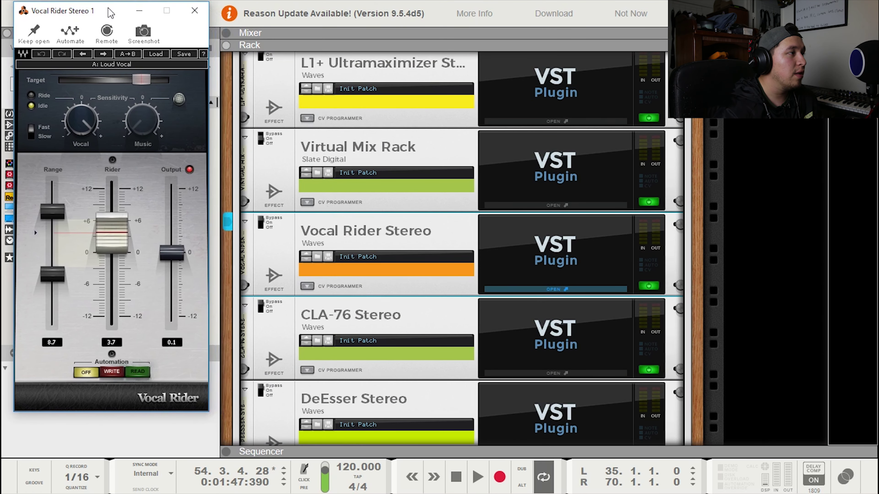
pyautogui.moveTo(547, 450); pyautogui.dragTo(493, 48)
pyautogui.moveTo(613, 102); pyautogui.dragTo(536, 121)
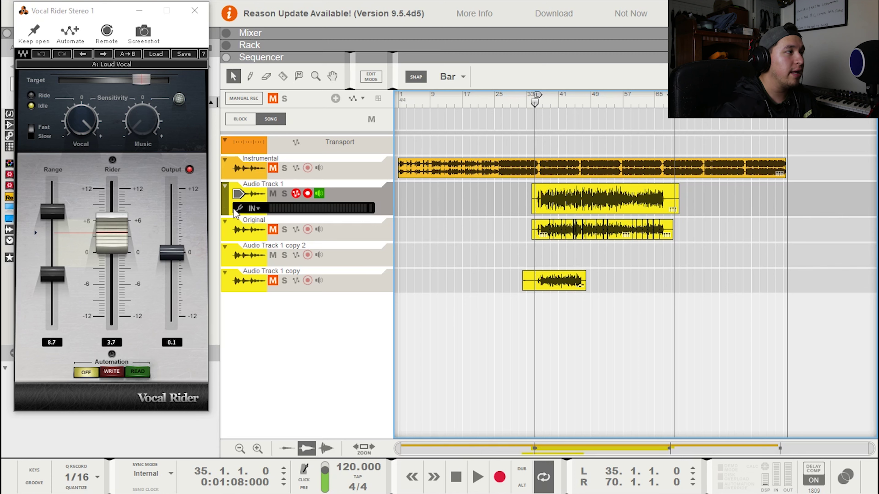
# Play the vocal, return to the rack and lower Vocal Rider's Target level slightly.
pyautogui.press('space')
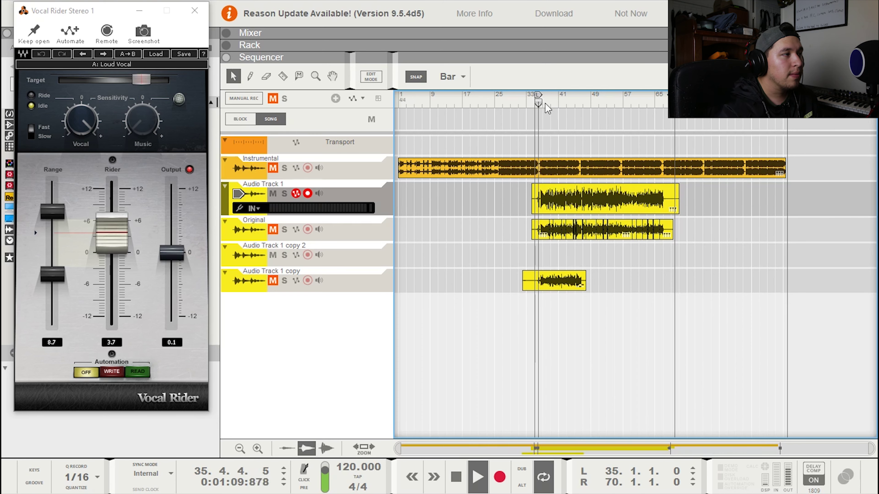
pyautogui.moveTo(510, 63); pyautogui.dragTo(510, 174)
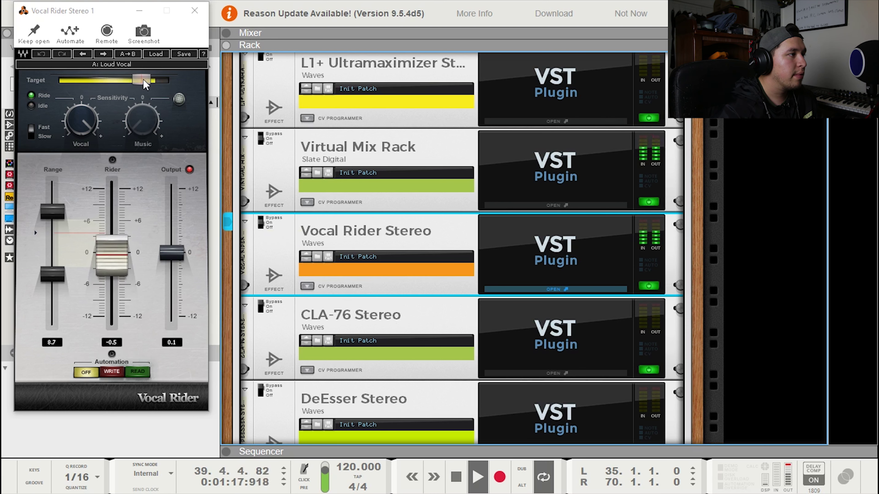
pyautogui.moveTo(146, 85); pyautogui.dragTo(140, 79)
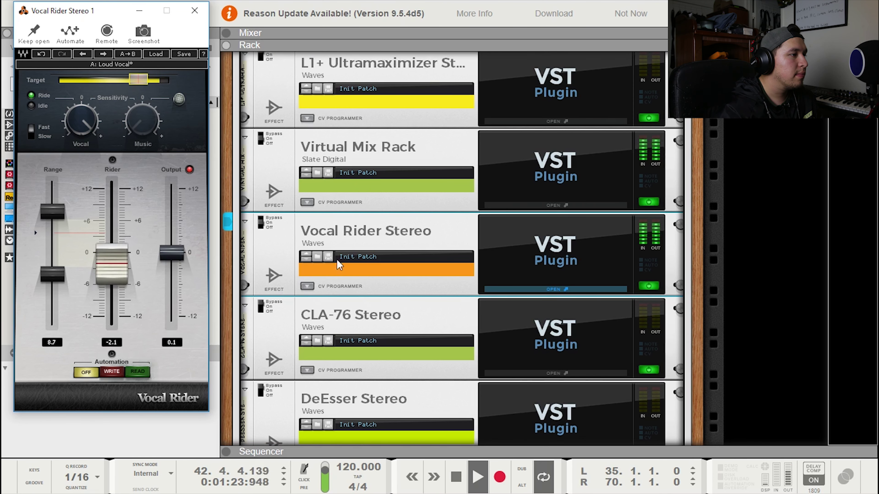
# Compare the playing vocal with Vocal Rider Stereo bypassed and switched on, and stop playback.
pyautogui.scroll(2, 289, 247)
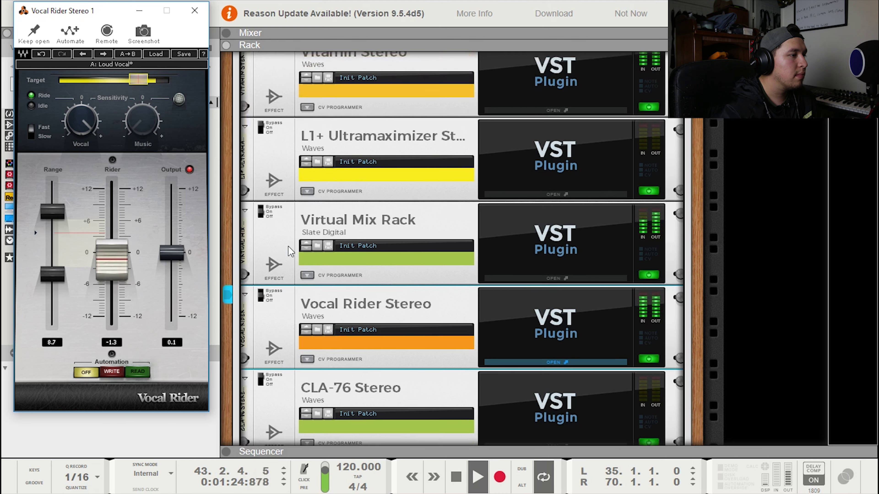
pyautogui.click(263, 291)
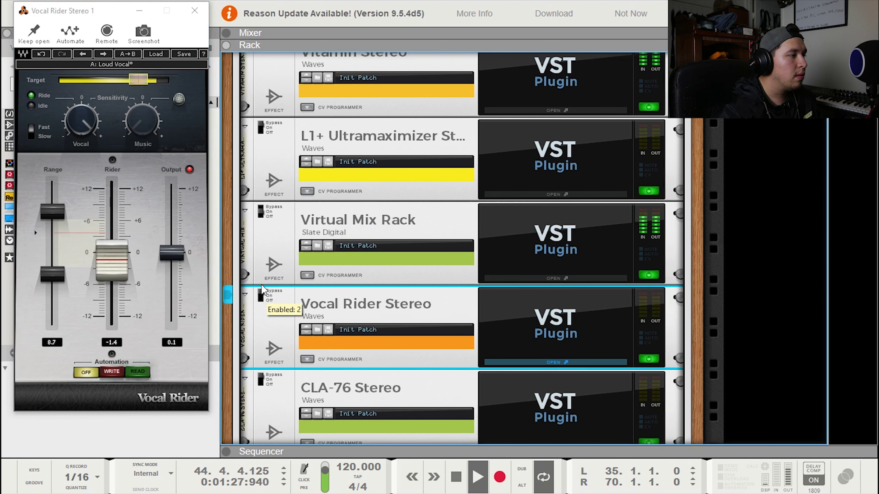
pyautogui.click(263, 295)
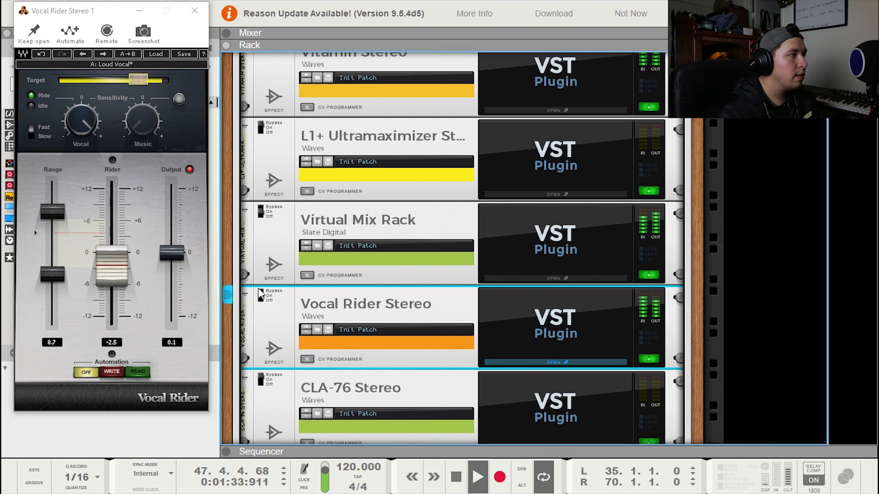
pyautogui.scroll(4, 278, 290)
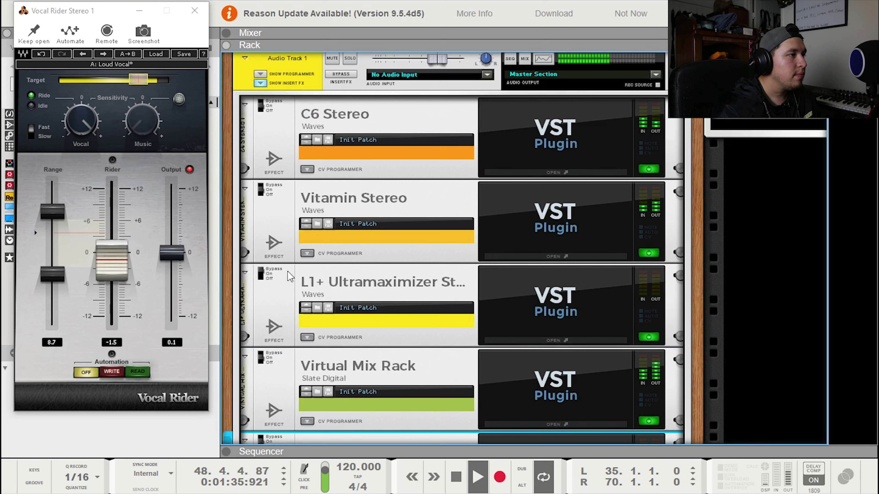
pyautogui.scroll(-2, 281, 285)
pyautogui.press('space')
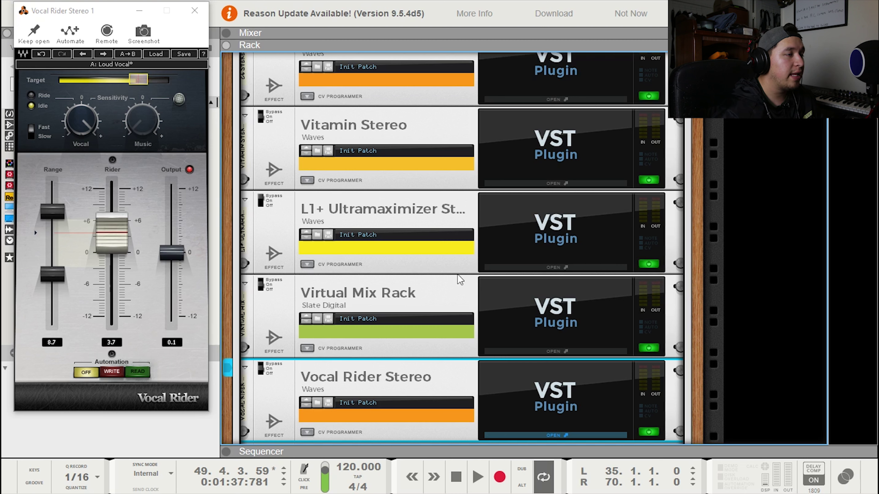
pyautogui.moveTo(141, 78)
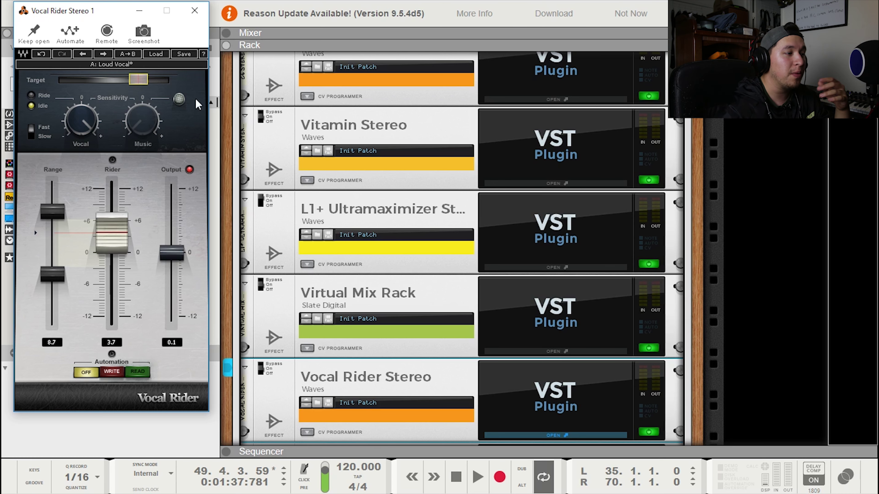
# Open CLA-76 Stereo from the rack to examine its settings, playing the vocal briefly.
pyautogui.scroll(-5, 380, 214)
pyautogui.scroll(-1, 423, 249)
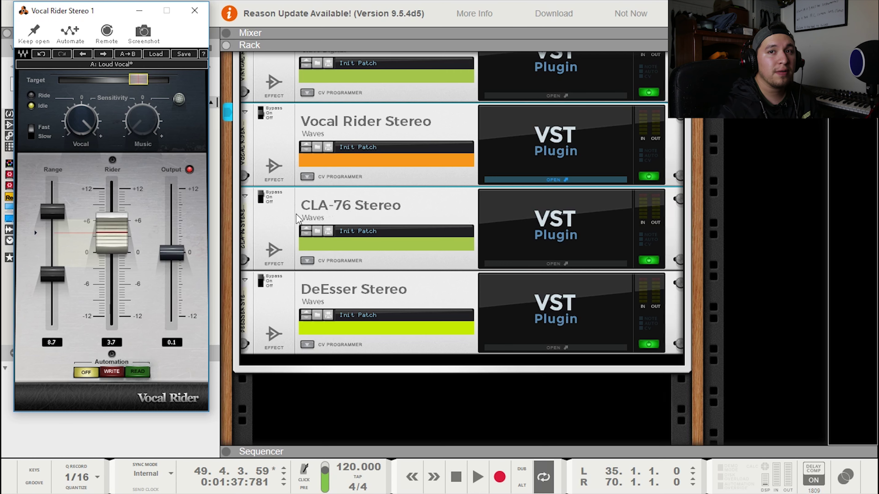
pyautogui.click(558, 263)
pyautogui.press('space')
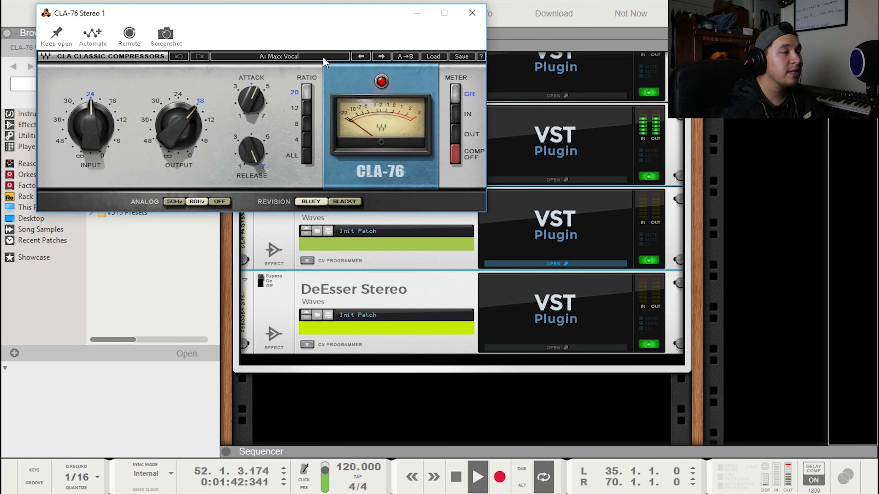
pyautogui.press('space')
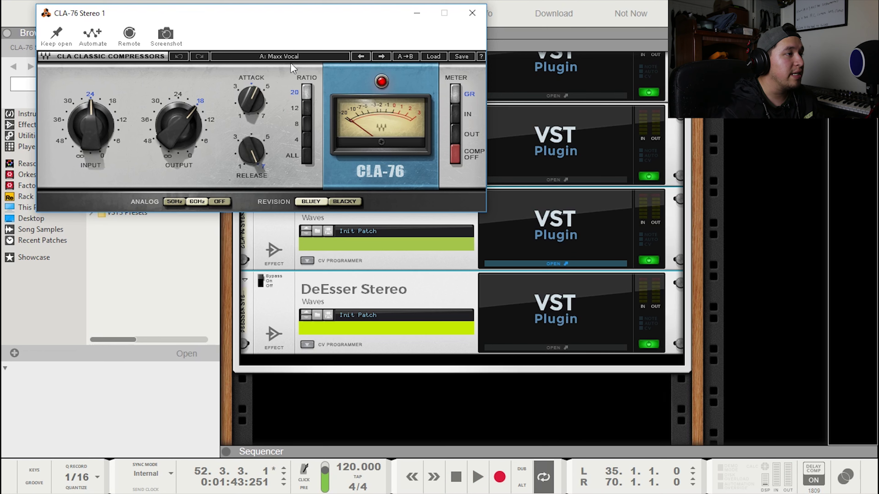
# Reposition the CLA-76 window, set the sequencer's playback position to bar 38 and start playback.
pyautogui.moveTo(317, 16); pyautogui.dragTo(344, 114)
pyautogui.moveTo(686, 454); pyautogui.dragTo(605, 57)
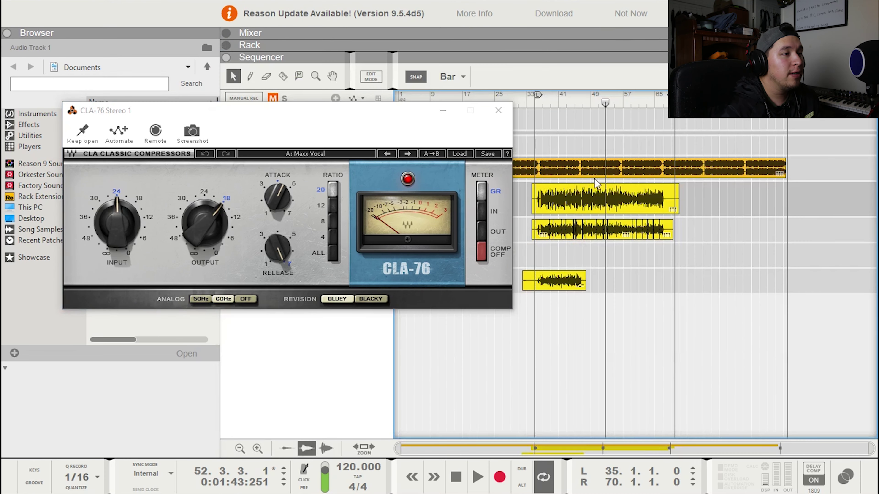
pyautogui.click(550, 97)
pyautogui.click(545, 115)
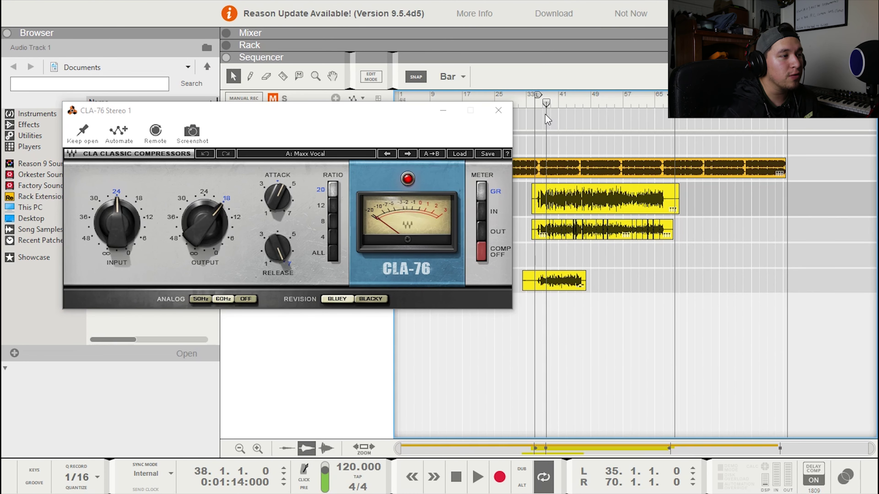
pyautogui.press('space')
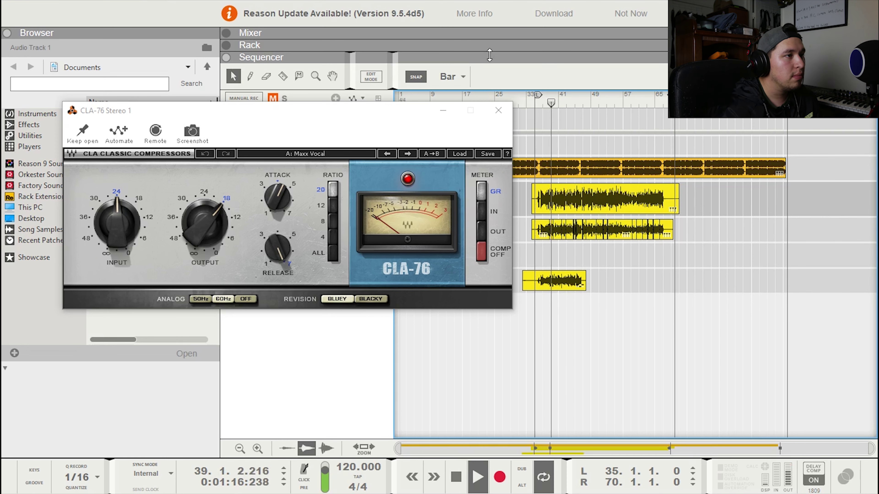
# Compare the playing vocal with CLA-76 Stereo bypassed and switched on in the rack, and stop playback.
pyautogui.press('F6')
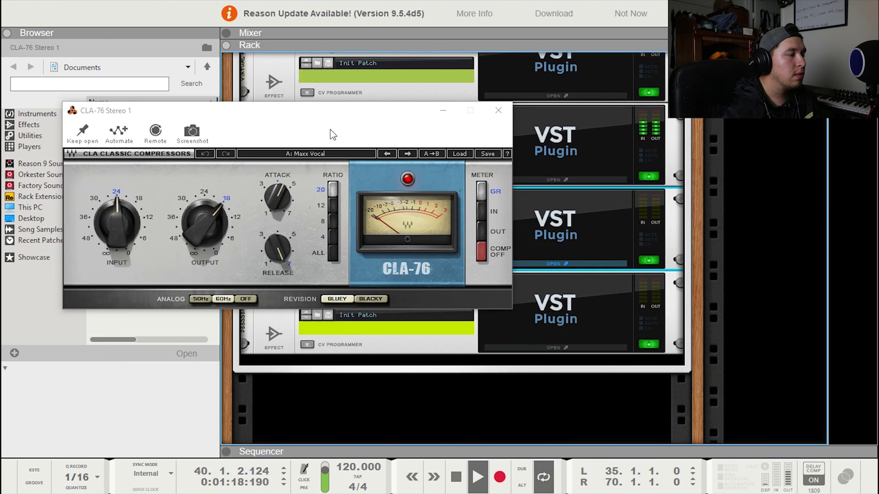
pyautogui.moveTo(336, 115); pyautogui.dragTo(398, 351)
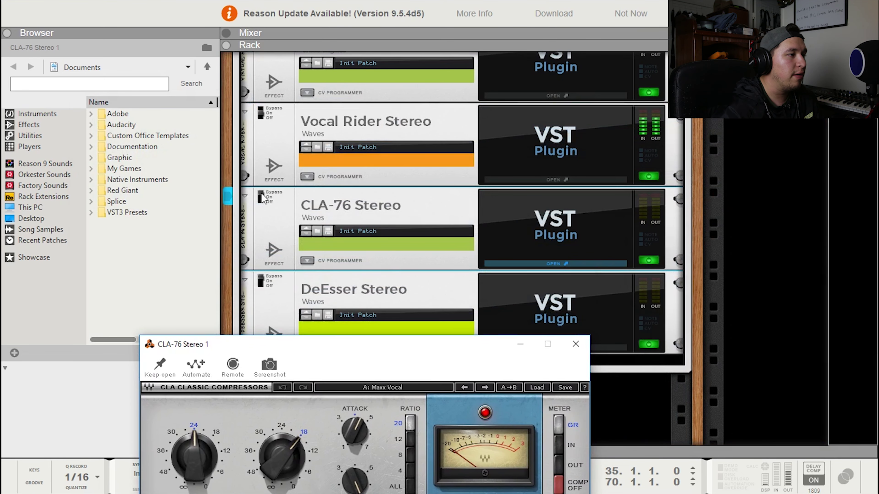
pyautogui.click(261, 200)
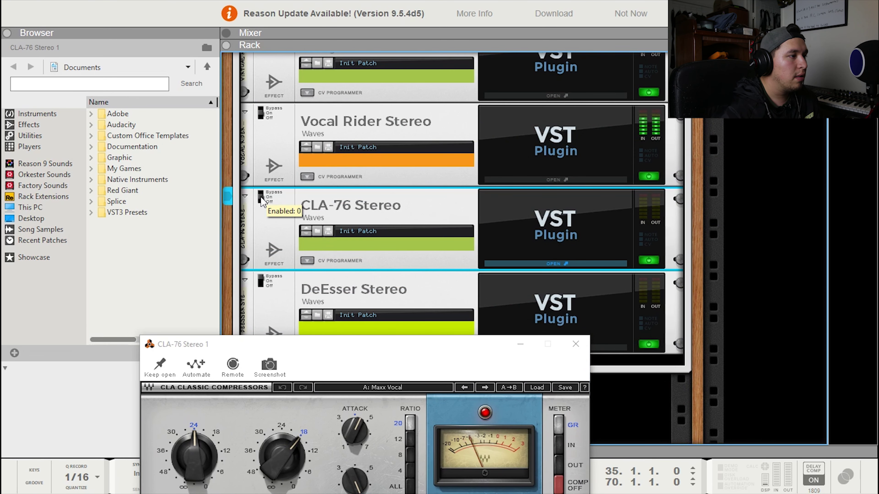
pyautogui.moveTo(362, 353); pyautogui.dragTo(393, 276)
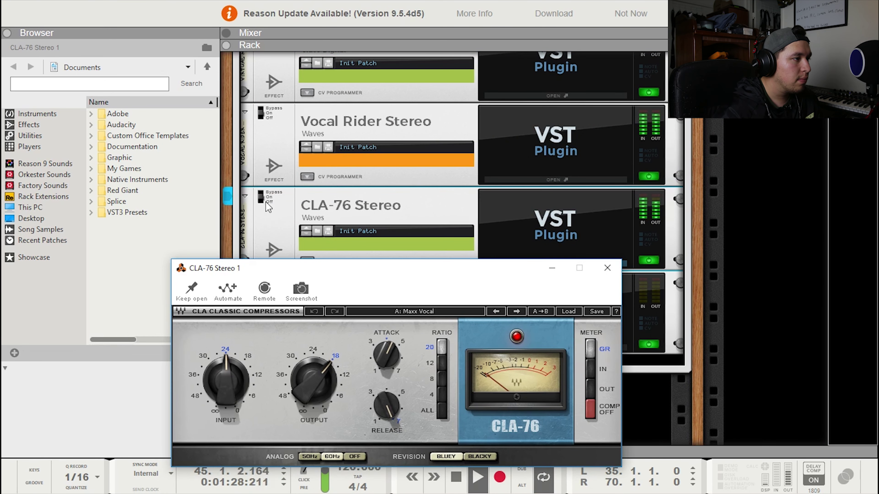
pyautogui.moveTo(266, 202)
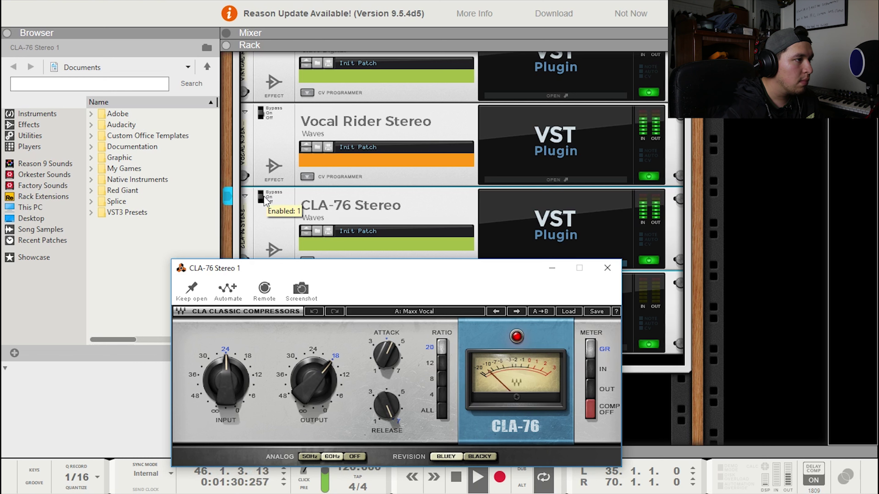
pyautogui.click(266, 200)
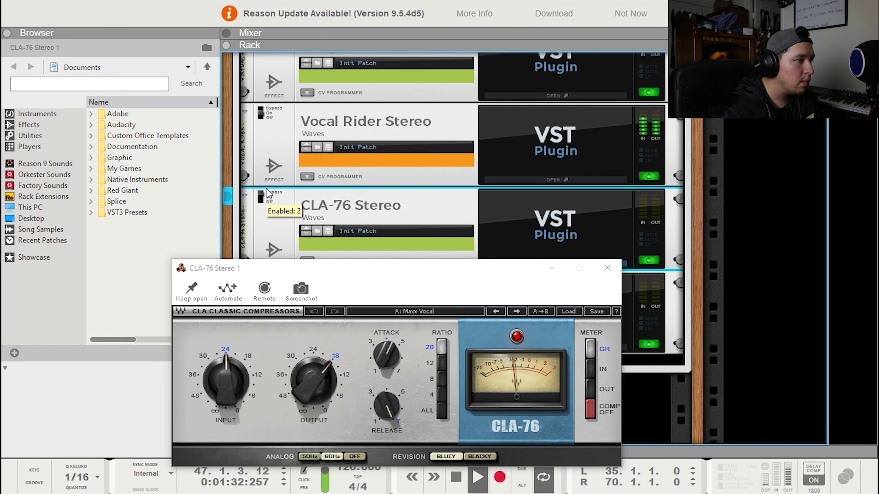
pyautogui.click(266, 190)
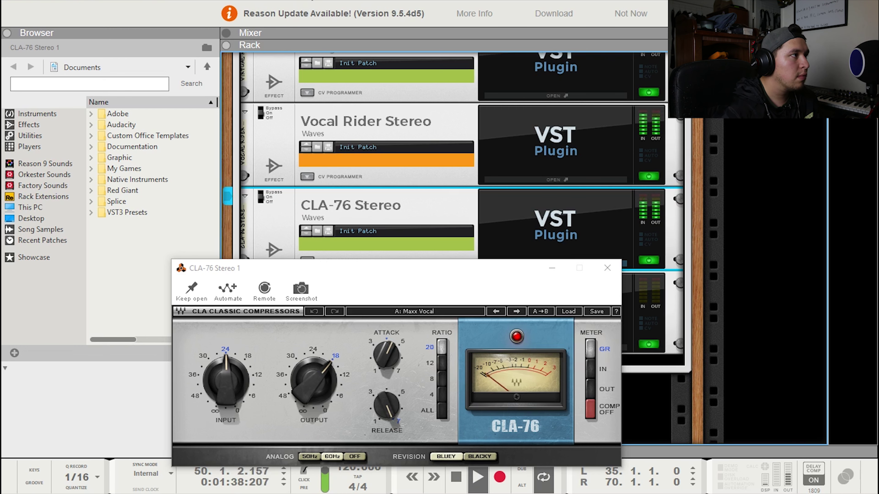
# Move the CLA-76 window clear of the rack and review the insert chain from C6 Stereo down to DeEsser Stereo.
pyautogui.moveTo(414, 277); pyautogui.dragTo(372, 179)
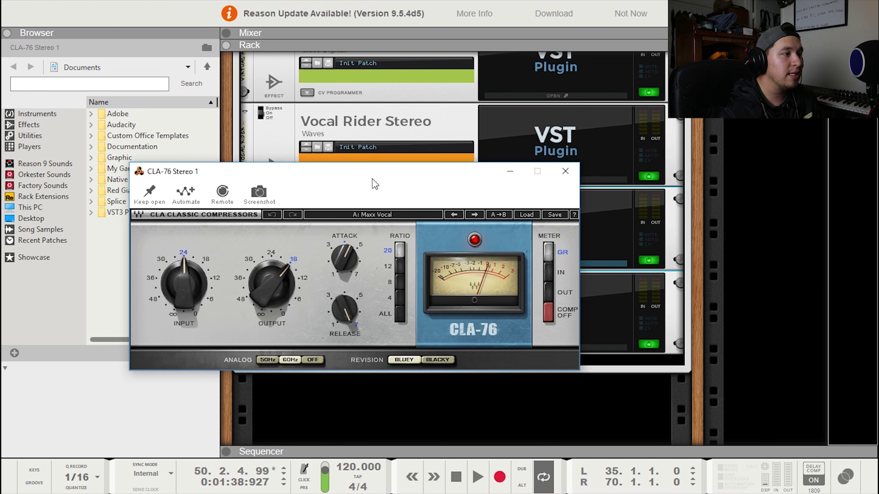
pyautogui.moveTo(372, 179); pyautogui.dragTo(369, 313)
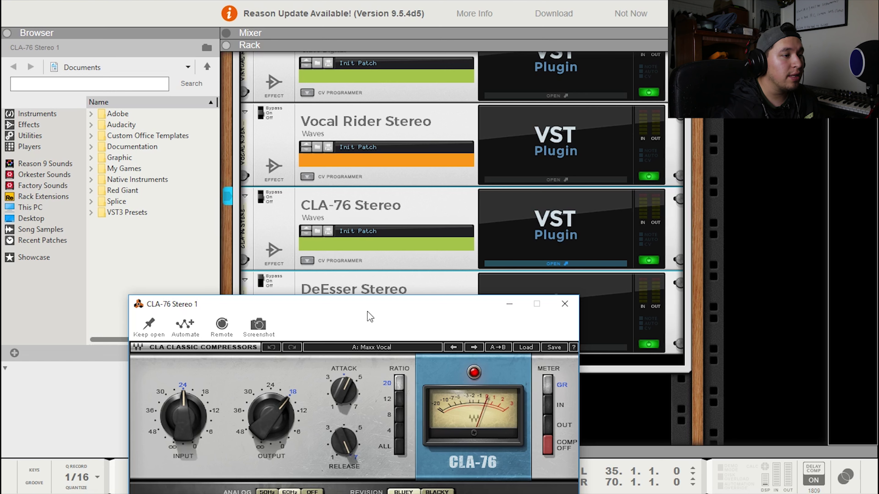
pyautogui.moveTo(361, 312); pyautogui.dragTo(303, 439)
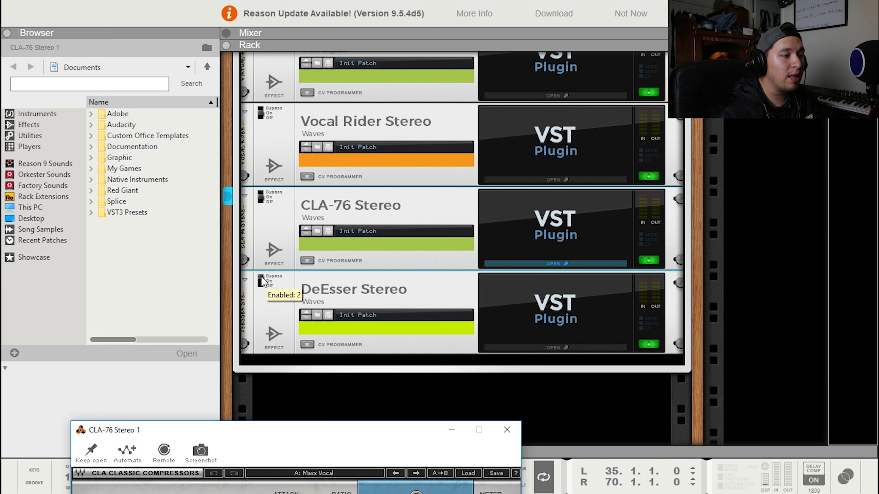
pyautogui.moveTo(359, 434); pyautogui.dragTo(368, 374)
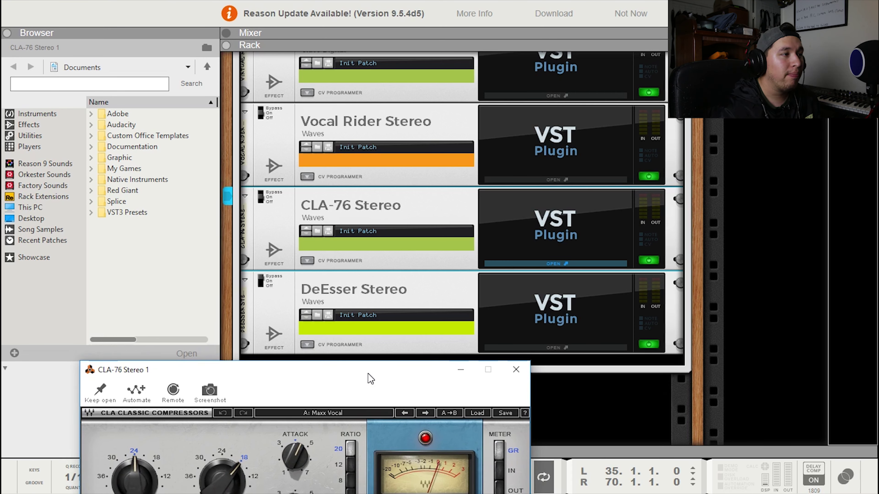
pyautogui.scroll(10, 369, 318)
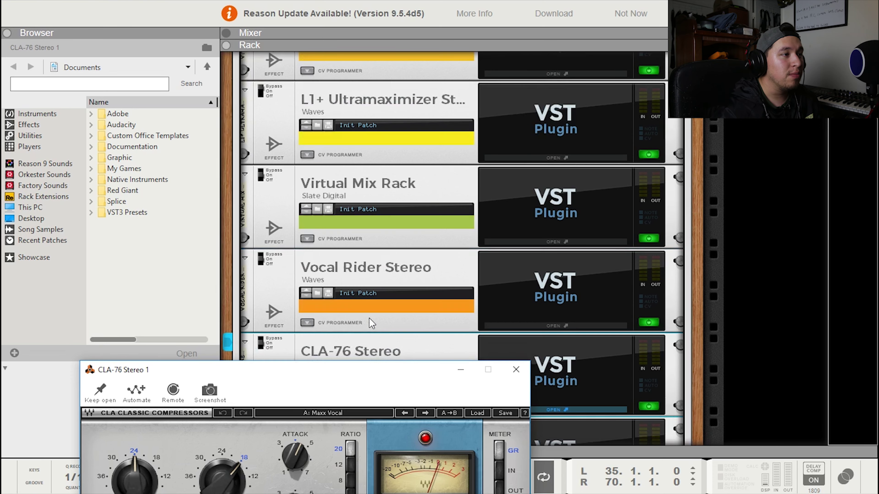
pyautogui.scroll(-10, 369, 318)
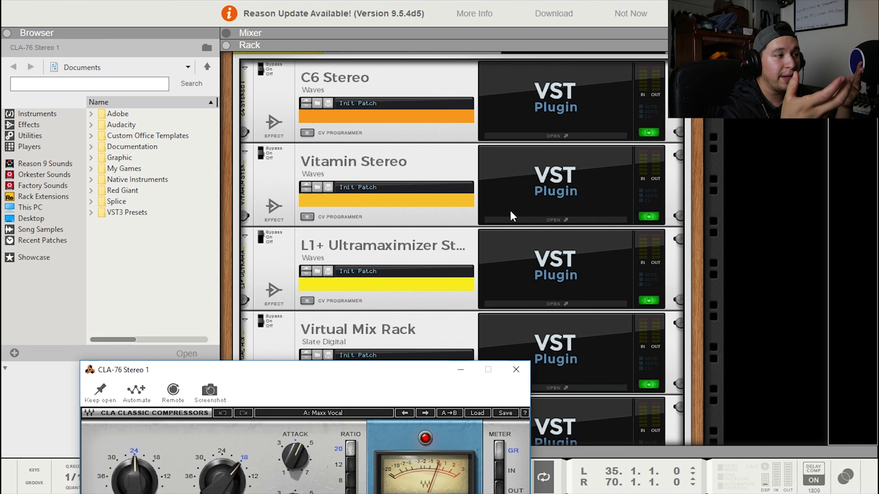
pyautogui.scroll(-2, 483, 246)
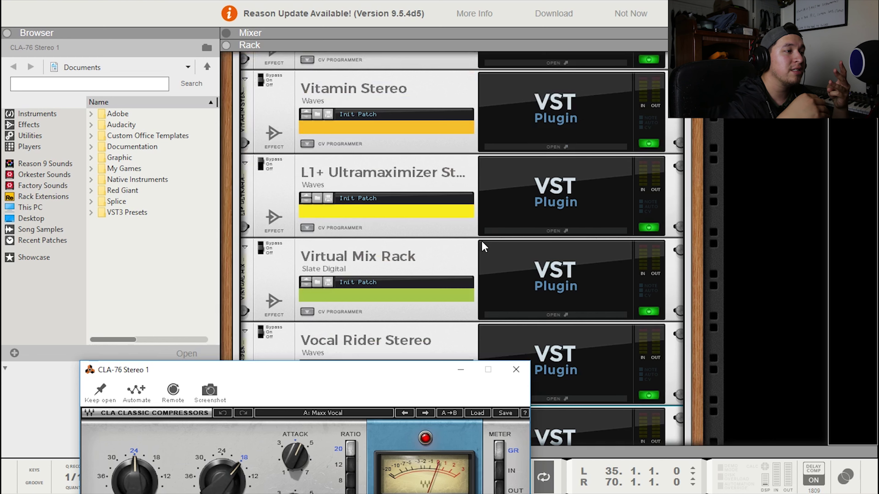
pyautogui.scroll(-4, 484, 246)
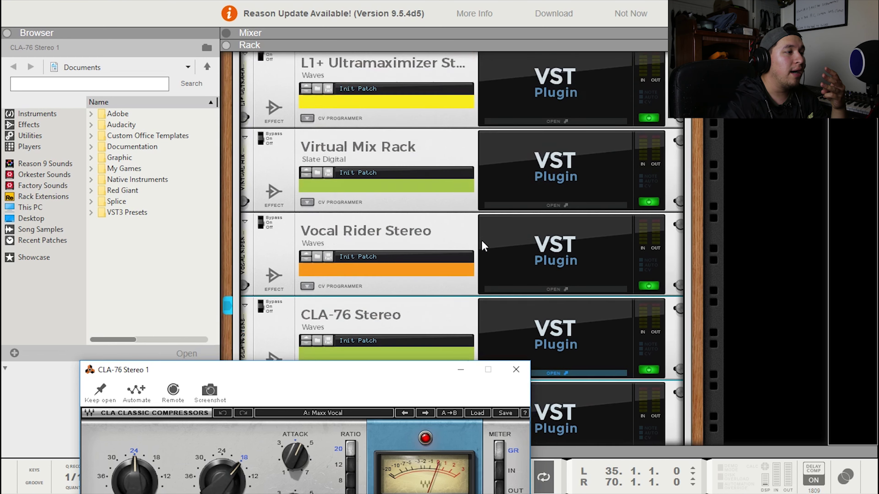
pyautogui.scroll(-1, 483, 245)
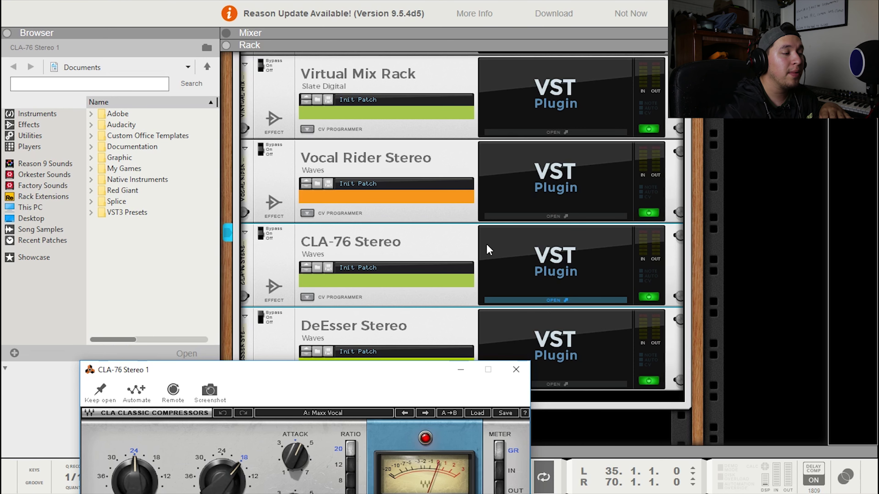
# Toggle DeEsser Stereo's bypass in the rack, return the playback position to bar 35 and start playback.
pyautogui.scroll(-1, 489, 249)
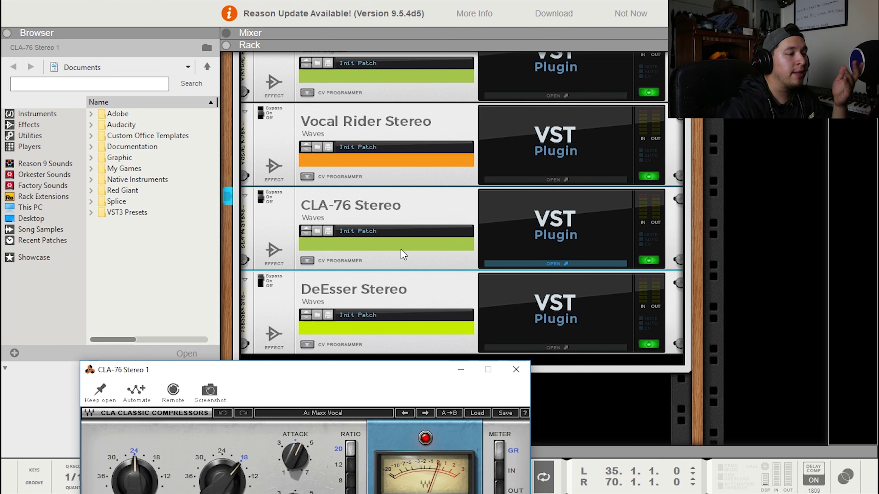
pyautogui.click(260, 281)
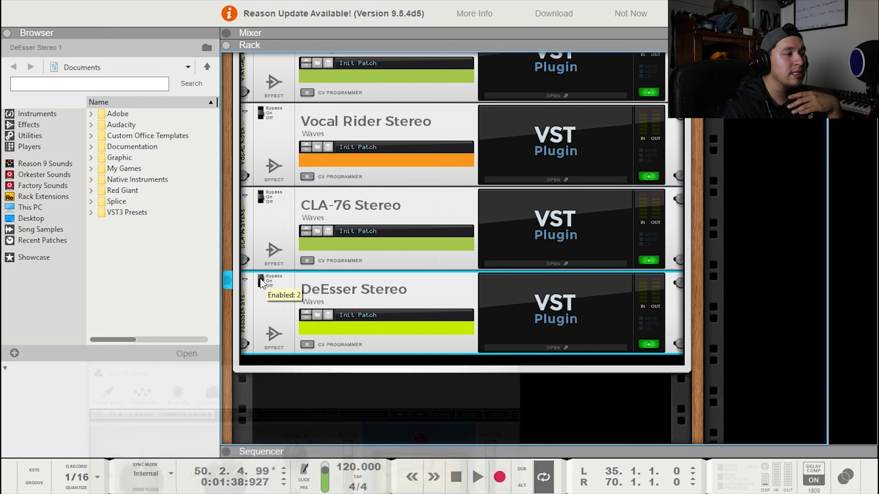
pyautogui.press('F7')
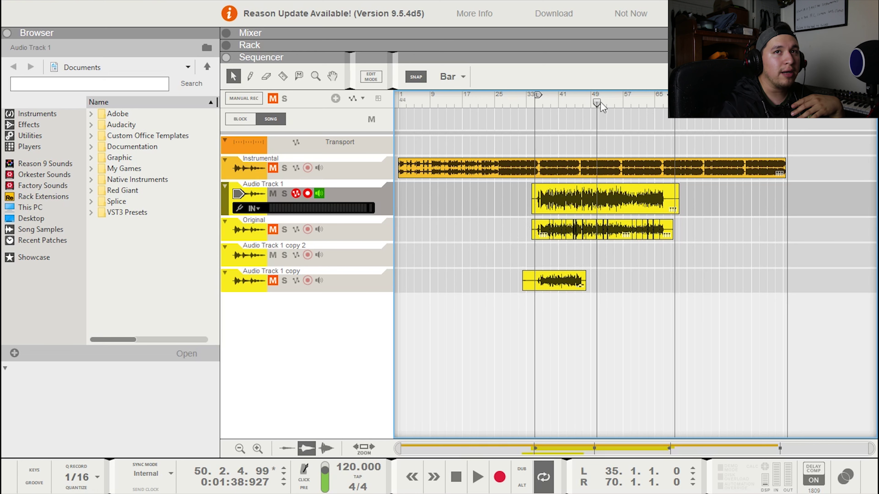
pyautogui.moveTo(596, 98)
pyautogui.mouseDown()
pyautogui.moveTo(542, 104)
pyautogui.moveTo(536, 121)
pyautogui.mouseUp()
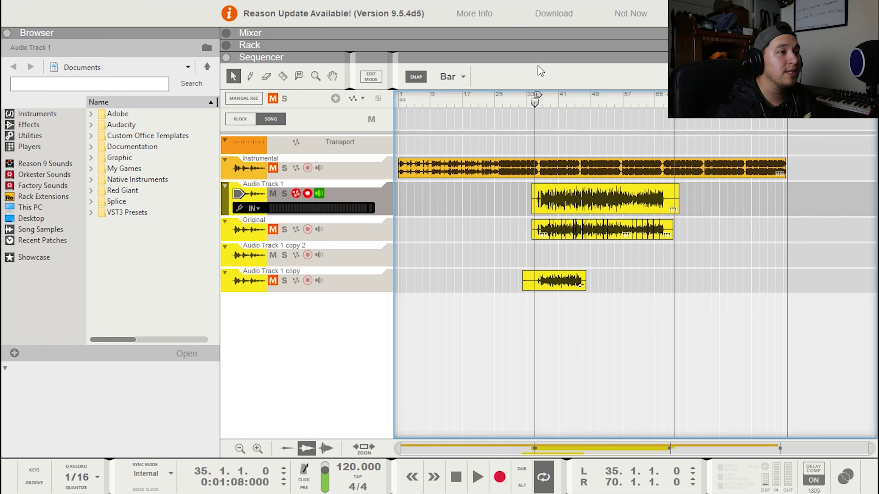
pyautogui.click(536, 52)
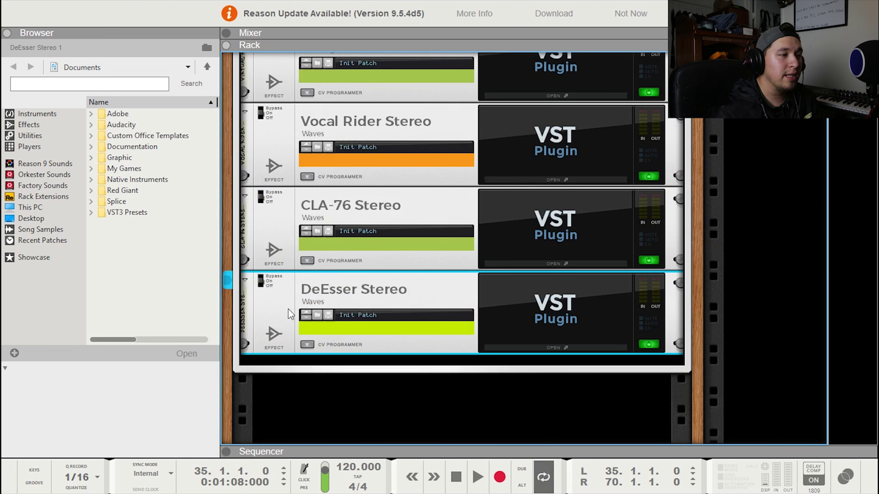
pyautogui.press('space')
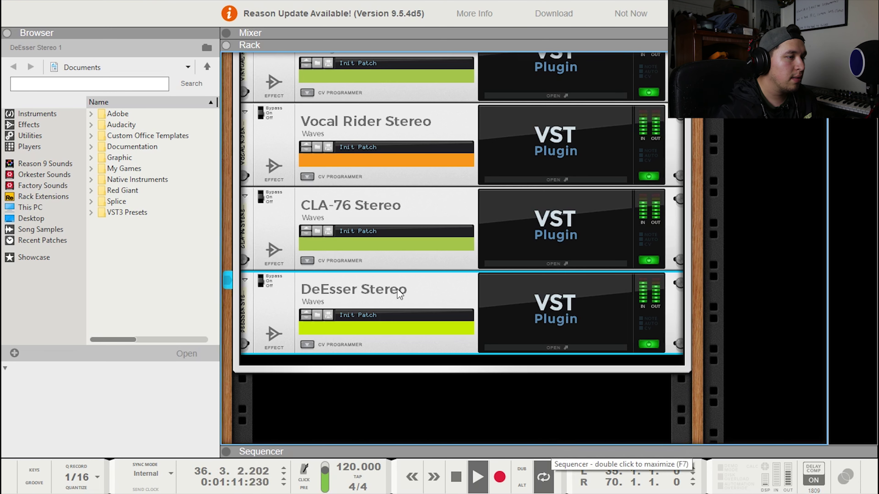
# Compare the playing vocal with all of Audio Track 1's insert effects bypassed and active.
pyautogui.scroll(10, 367, 279)
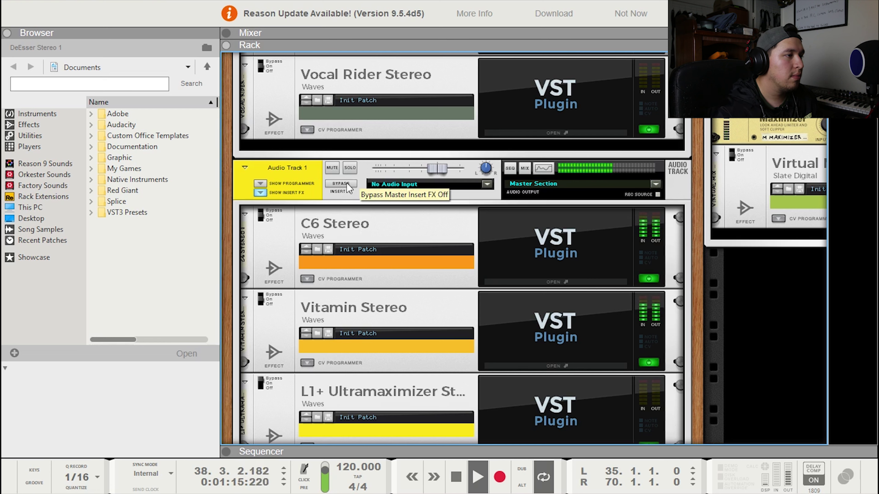
pyautogui.click(345, 183)
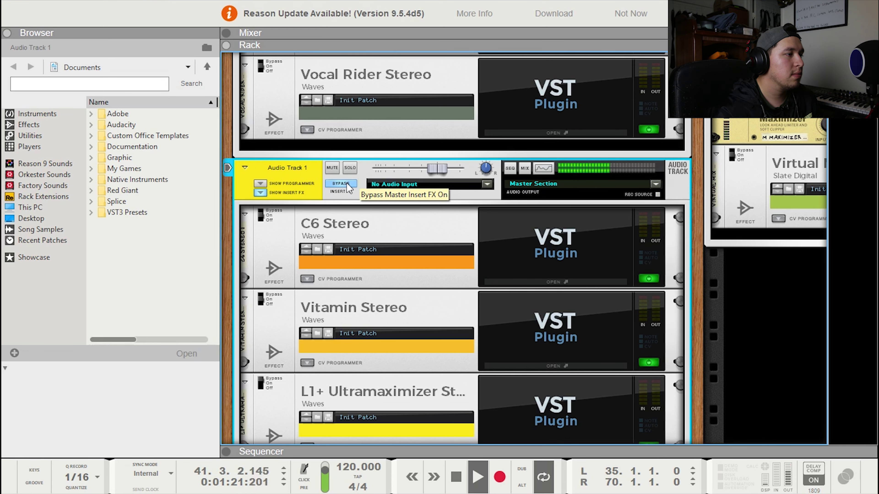
pyautogui.click(346, 182)
# Bypass DeEsser, CLA-76, Vocal Rider, Vitamin and C6 one by one while the vocal plays, and stop playback.
pyautogui.scroll(-10, 380, 398)
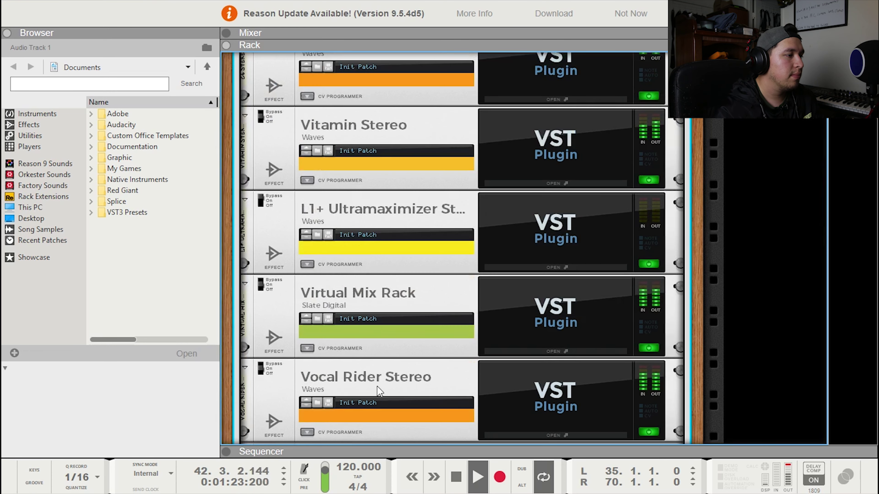
pyautogui.click(262, 344)
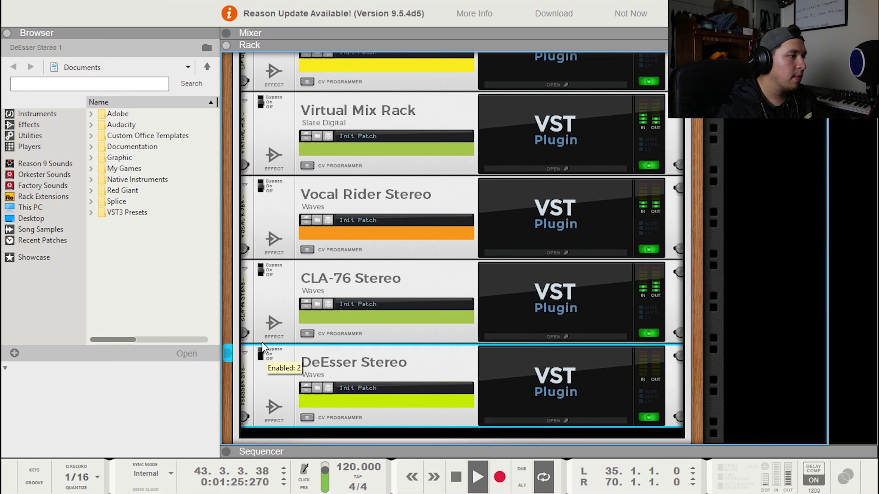
pyautogui.click(263, 277)
pyautogui.click(263, 182)
pyautogui.scroll(3, 262, 146)
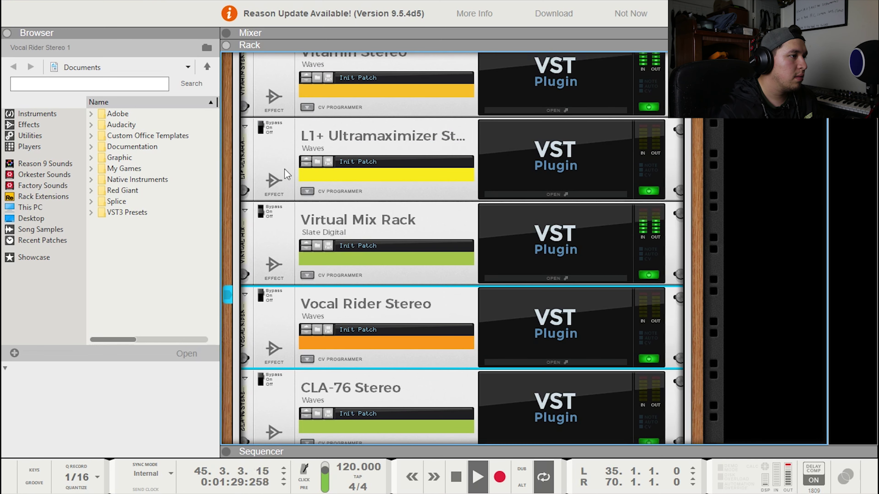
pyautogui.scroll(3, 278, 215)
pyautogui.click(269, 121)
pyautogui.scroll(3, 271, 129)
pyautogui.click(263, 108)
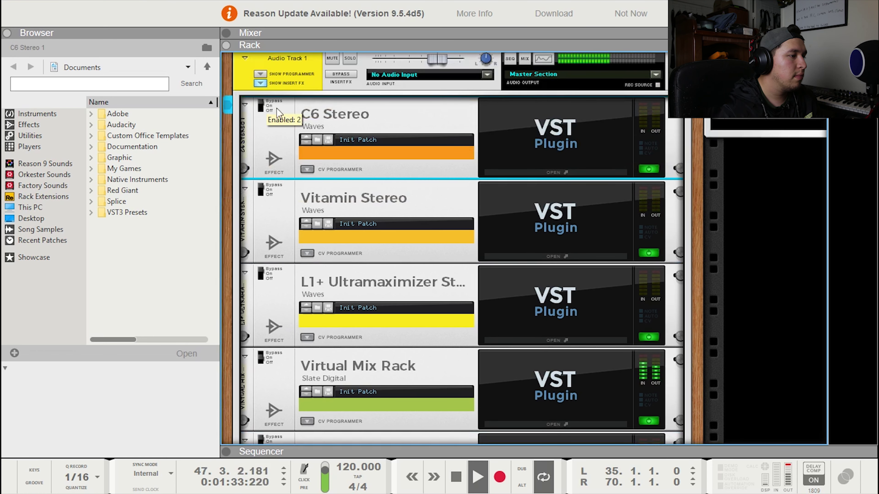
pyautogui.scroll(-3, 402, 275)
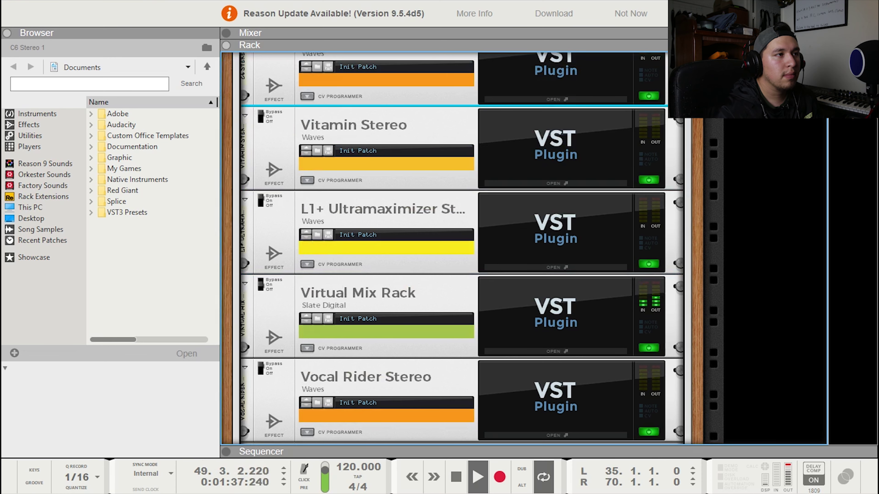
pyautogui.press('space')
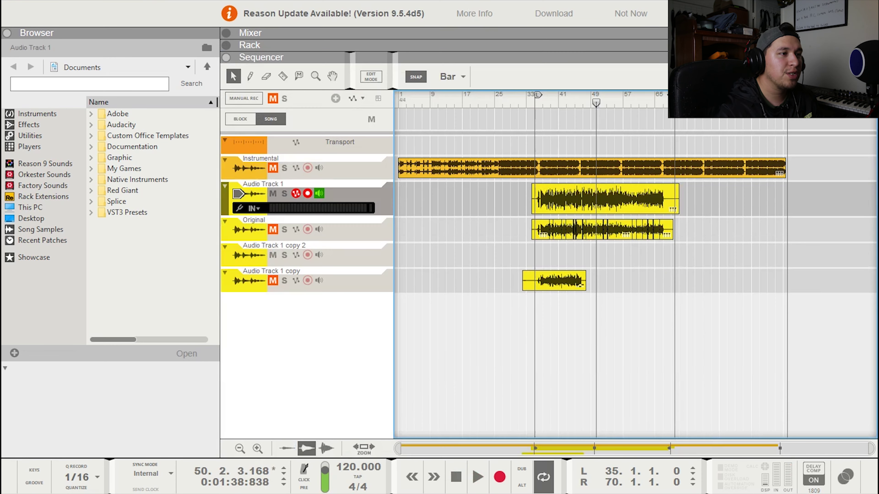
# Return the sequencer's playback position to bar 35 and bring the rack back into view.
pyautogui.press('F7')
pyautogui.moveTo(597, 103); pyautogui.dragTo(536, 104)
pyautogui.press('F6')
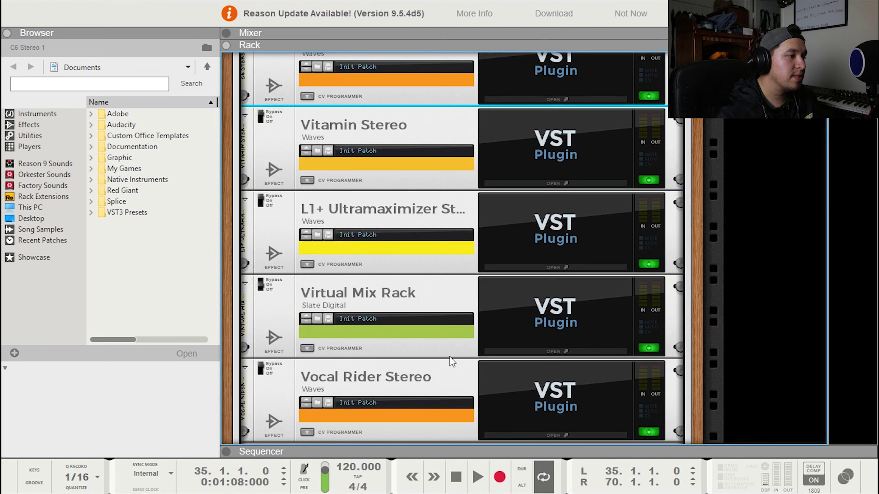
# Play the vocal from bar 35 with Audio Track 1's insert effects bypassed, and release the bypass during playback.
pyautogui.scroll(-8, 402, 342)
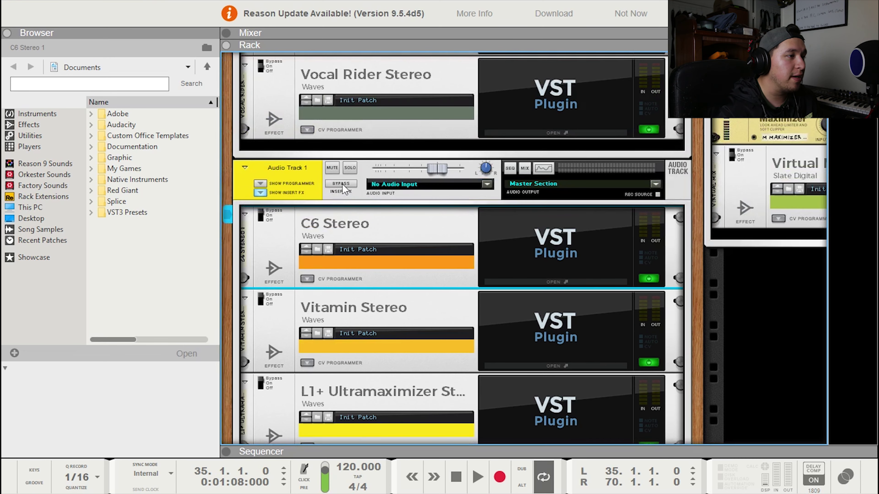
pyautogui.click(531, 450)
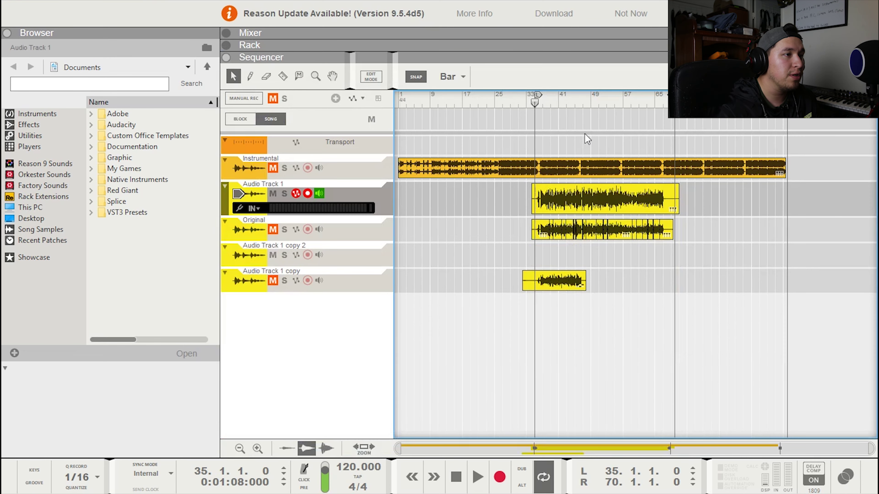
pyautogui.press('space')
pyautogui.press('F6')
pyautogui.press('F7')
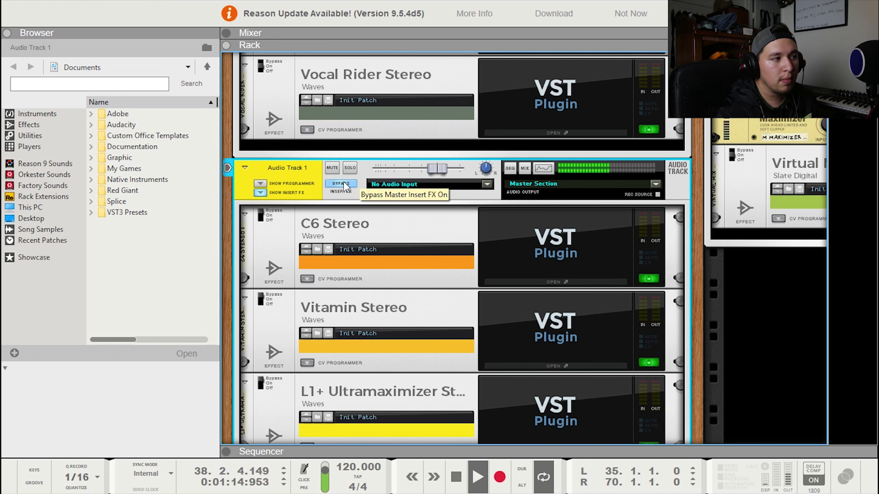
pyautogui.click(343, 181)
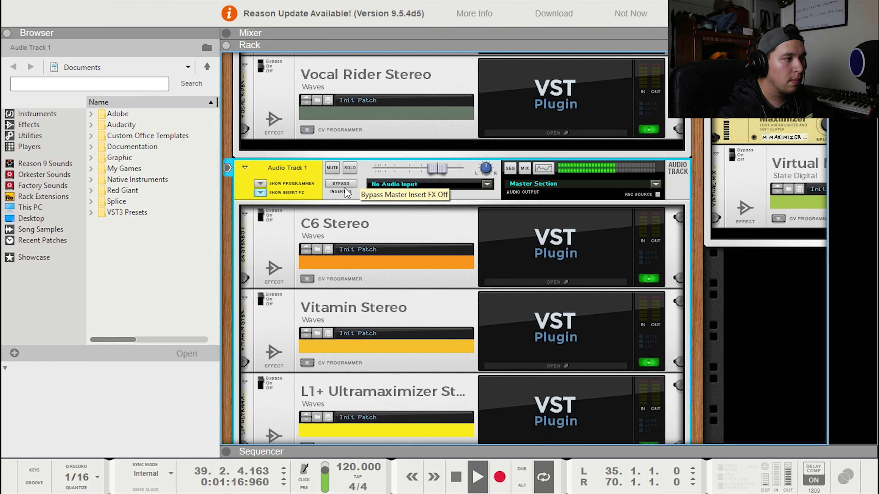
# Switch C6, Vitamin, L1+ Ultramaximizer, Vocal Rider, CLA-76 and DeEsser back on one after another while the vocal plays.
pyautogui.scroll(-1, 266, 272)
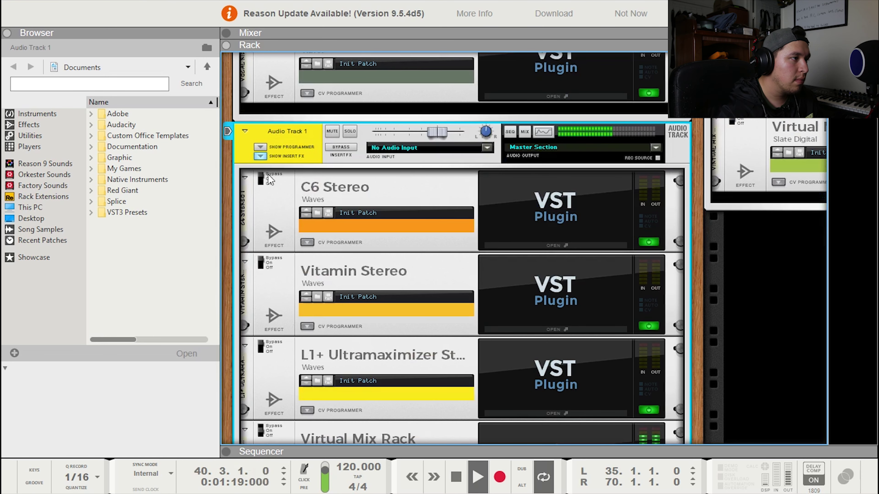
pyautogui.click(262, 178)
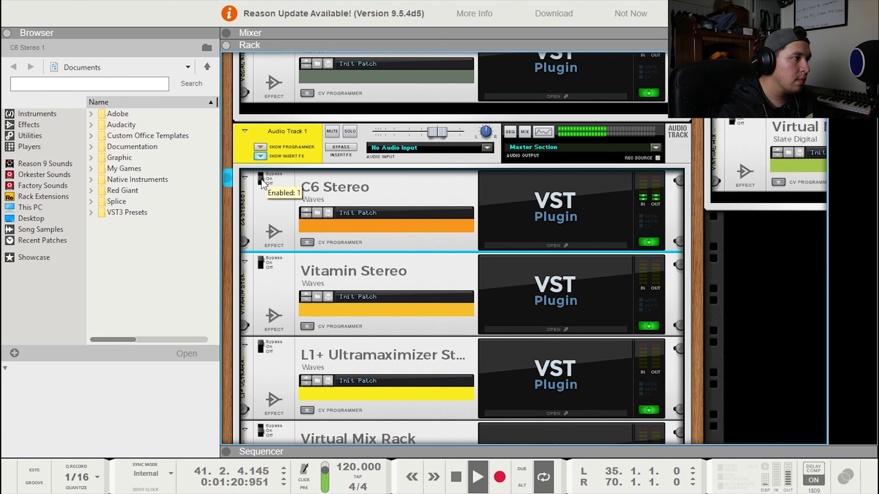
pyautogui.click(262, 266)
pyautogui.scroll(-2, 262, 276)
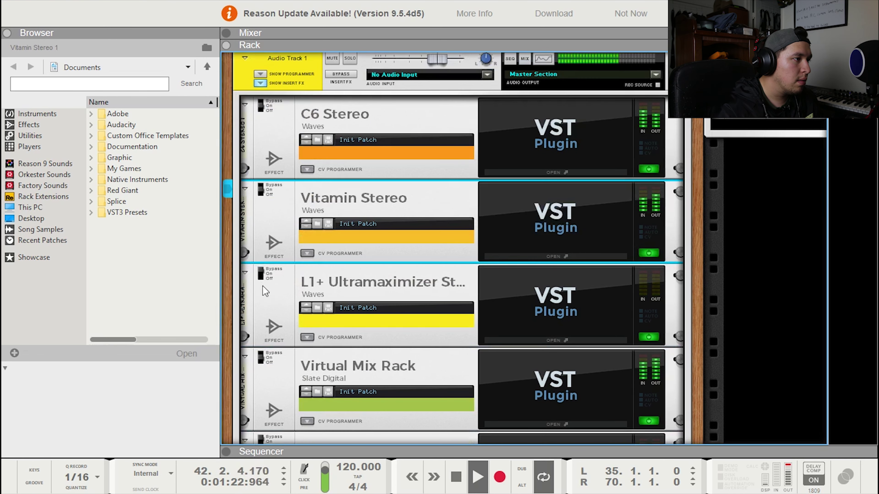
pyautogui.click(262, 276)
pyautogui.scroll(-3, 263, 274)
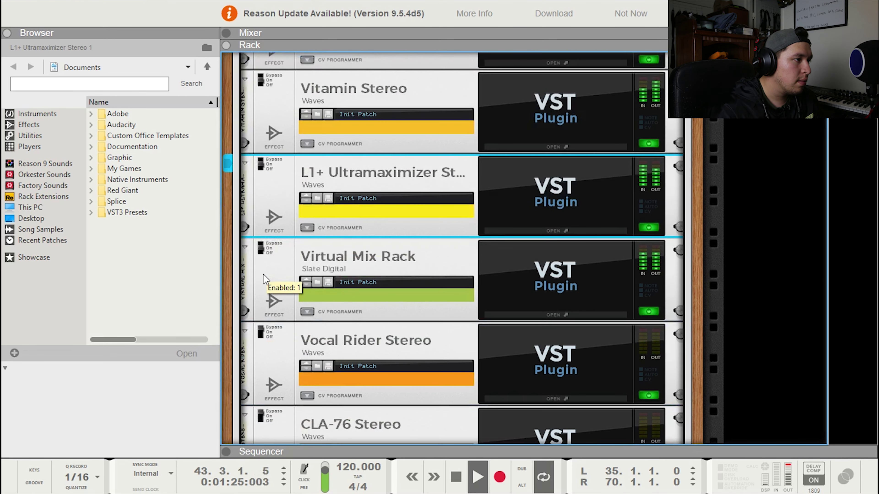
pyautogui.click(261, 332)
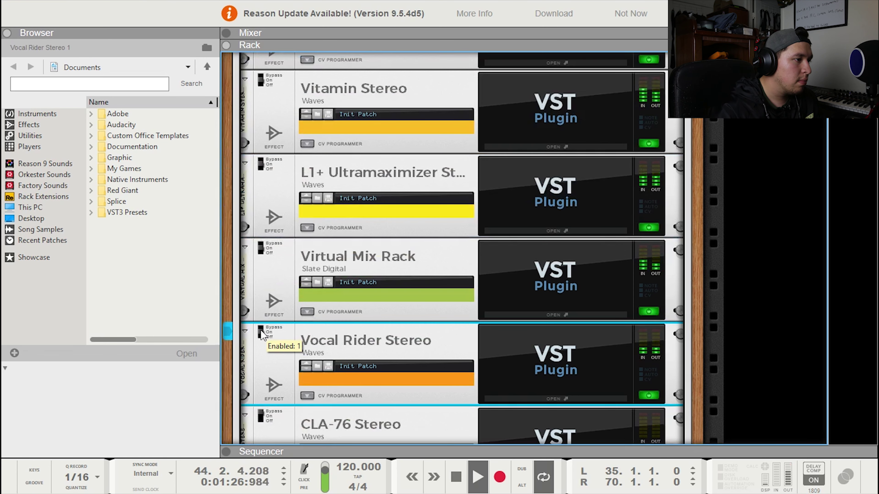
pyautogui.scroll(-2, 261, 334)
pyautogui.click(262, 337)
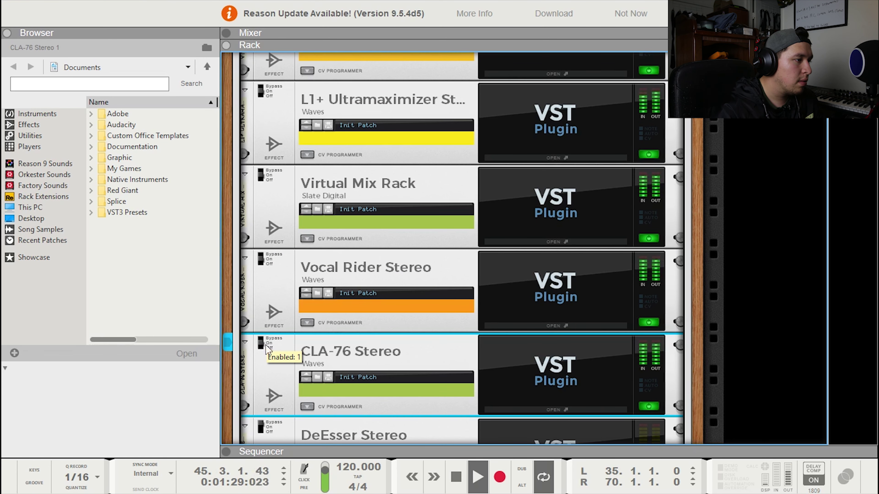
pyautogui.scroll(-2, 278, 355)
pyautogui.click(276, 351)
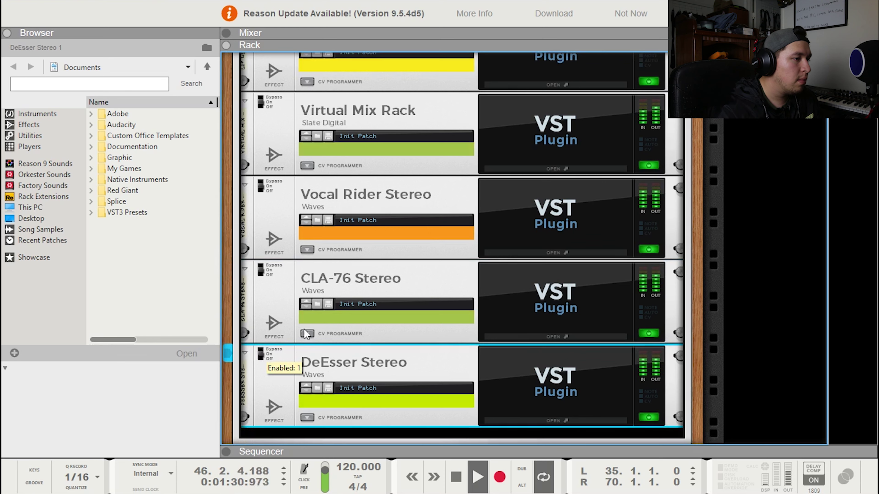
# Listen to the vocal through the complete insert chain, stop playback and select Audio Track 1.
pyautogui.scroll(6, 308, 320)
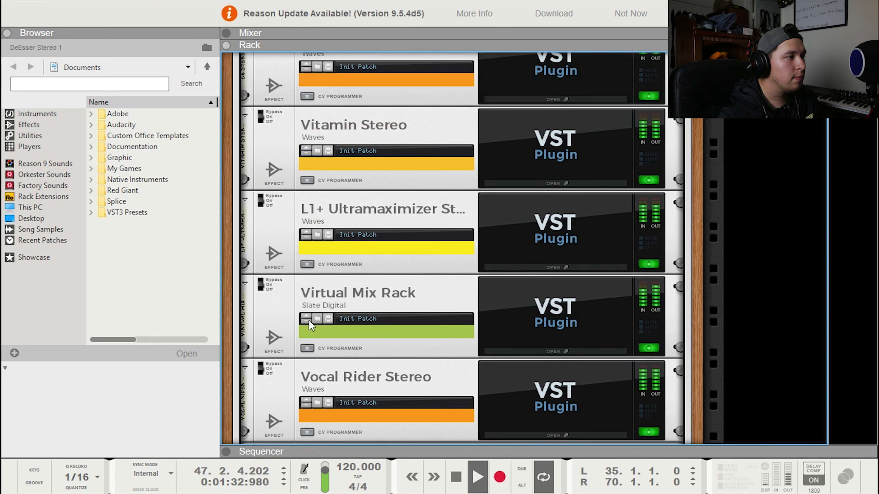
pyautogui.scroll(5, 320, 290)
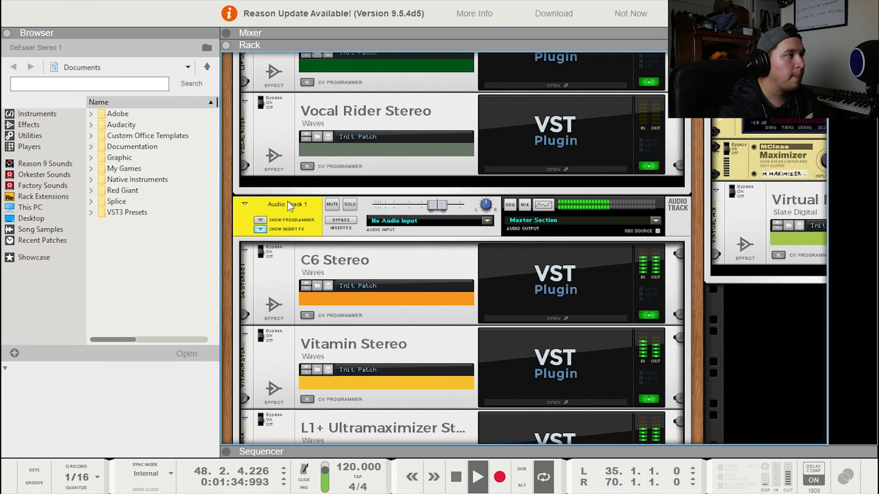
pyautogui.press('space')
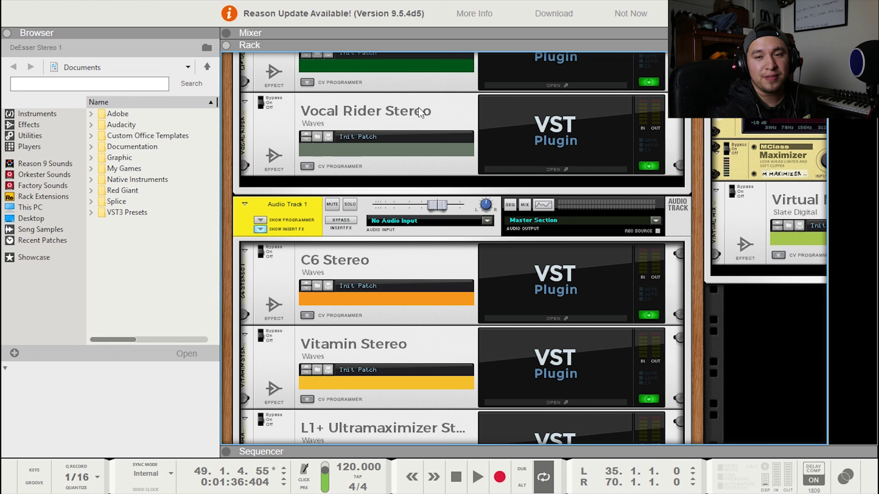
pyautogui.click(288, 217)
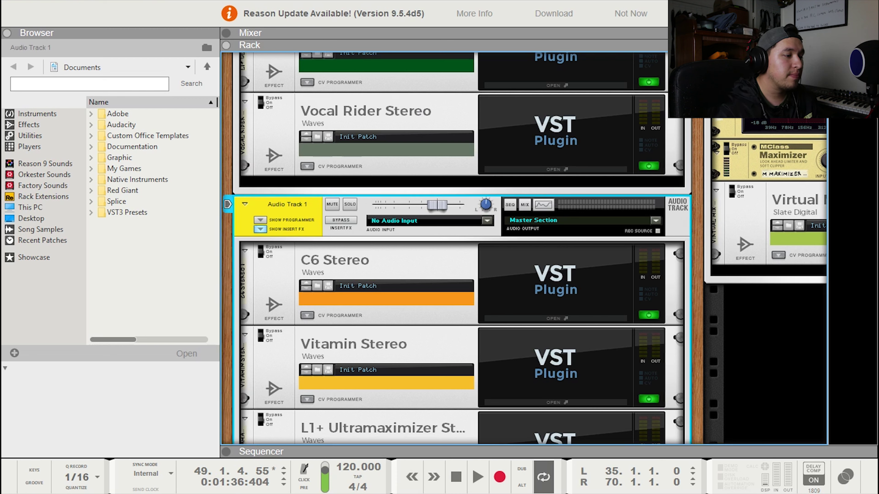
# Switch to Chrome and open the website raybreezee.com in a new tab.
pyautogui.hotkey('alt', 'Tab')
pyautogui.moveTo(566, 7); pyautogui.dragTo(341, 7)
pyautogui.click(339, 4)
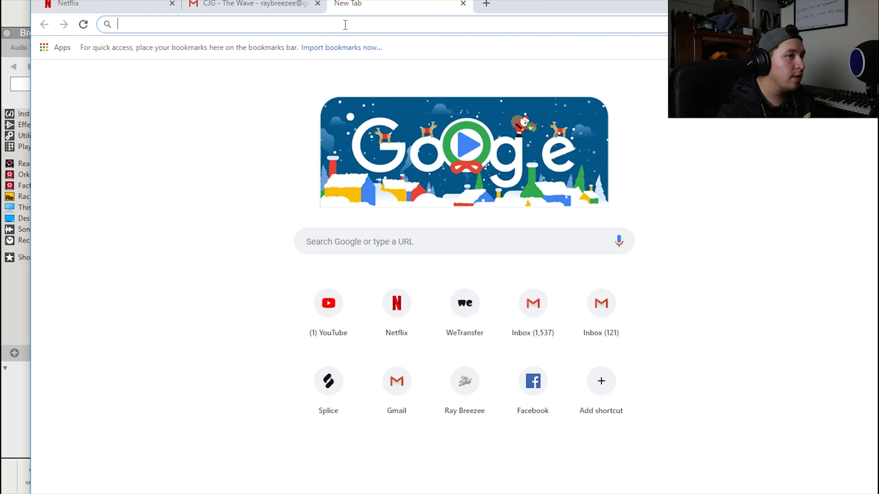
pyautogui.write('raybreezee.squarespace.com')
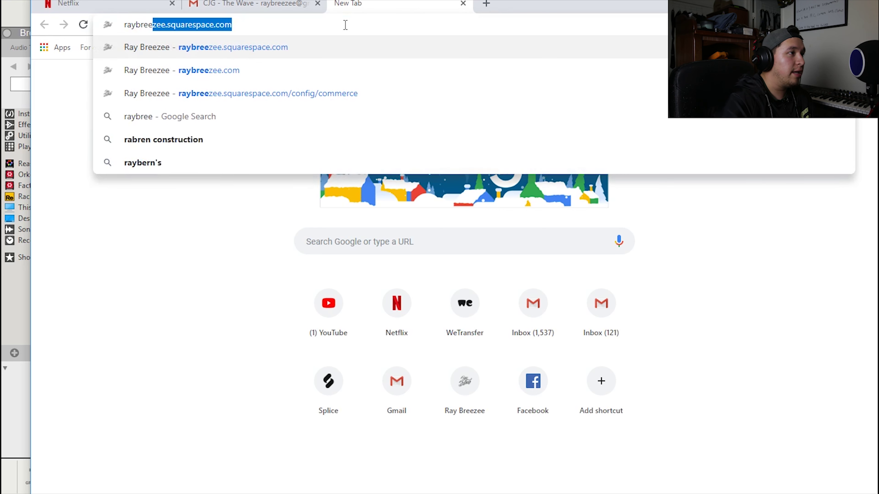
pyautogui.press('Down')
pyautogui.press('Return')
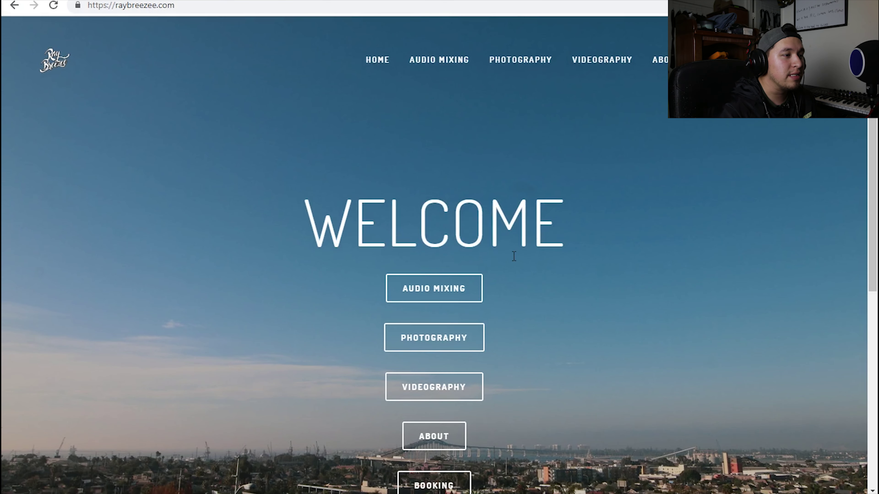
# Look through the links on the website's welcome page and open the Services page.
pyautogui.scroll(-5, 519, 273)
pyautogui.scroll(3, 516, 260)
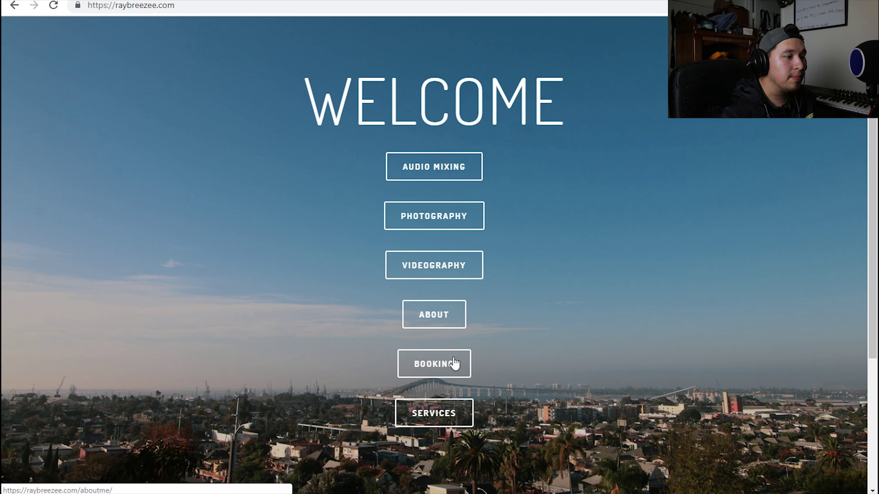
pyautogui.click(446, 416)
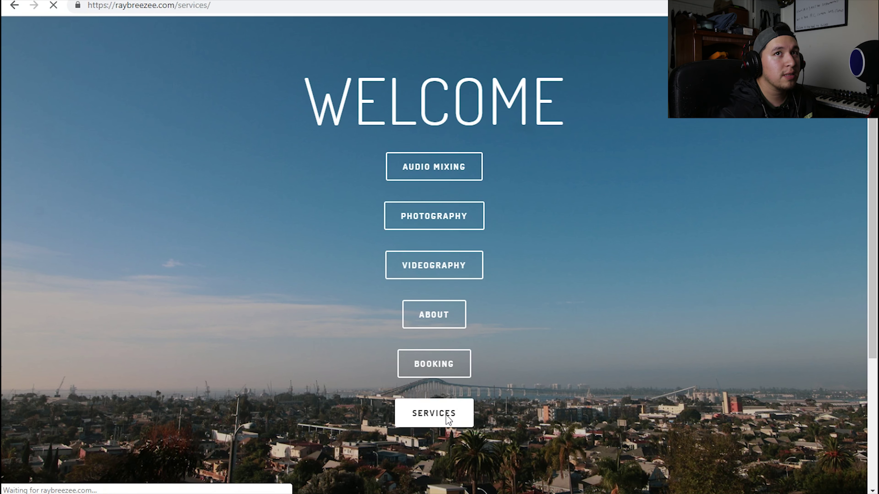
# Open the Vocal Mixing service from the Services page and view its description, price and quantity options.
pyautogui.scroll(-3, 444, 392)
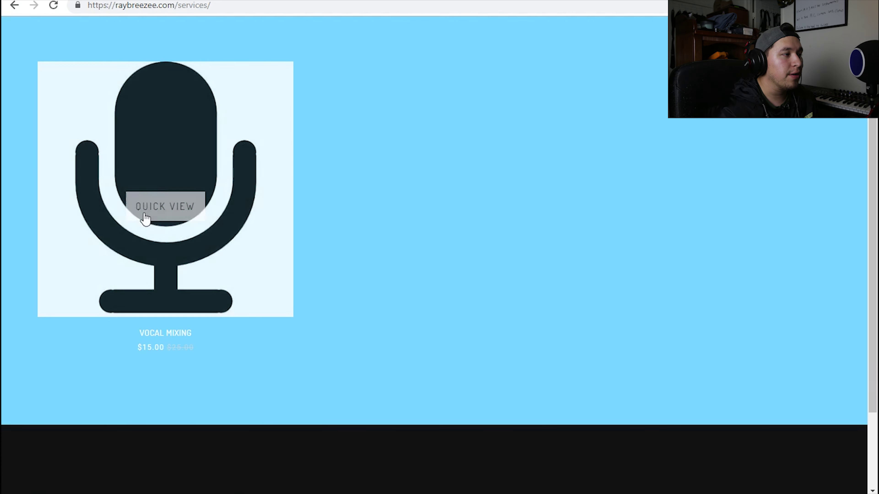
pyautogui.click(213, 284)
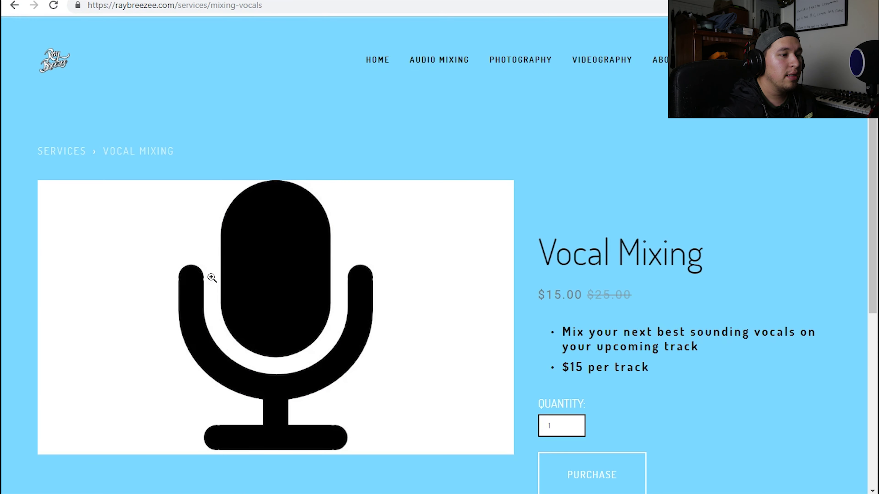
pyautogui.scroll(-3, 465, 407)
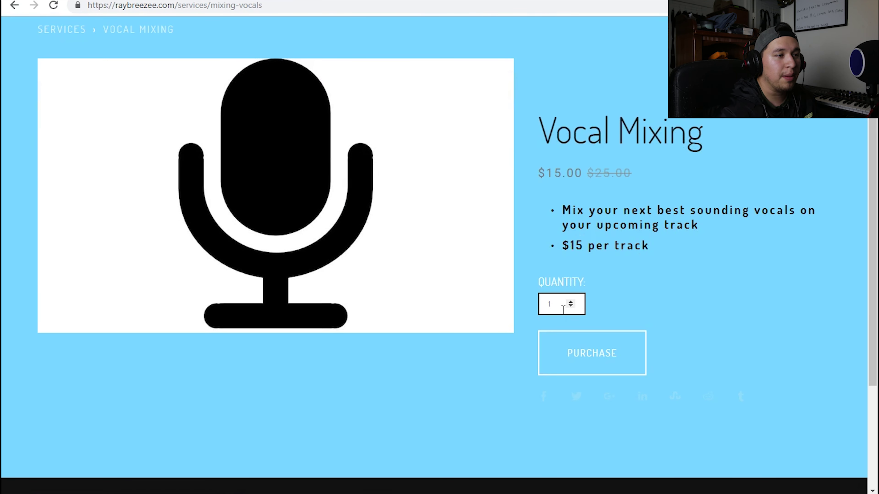
# View the checkout form for purchasing Vocal Mixing, try submitting it with the name and email empty, and close it.
pyautogui.click(575, 360)
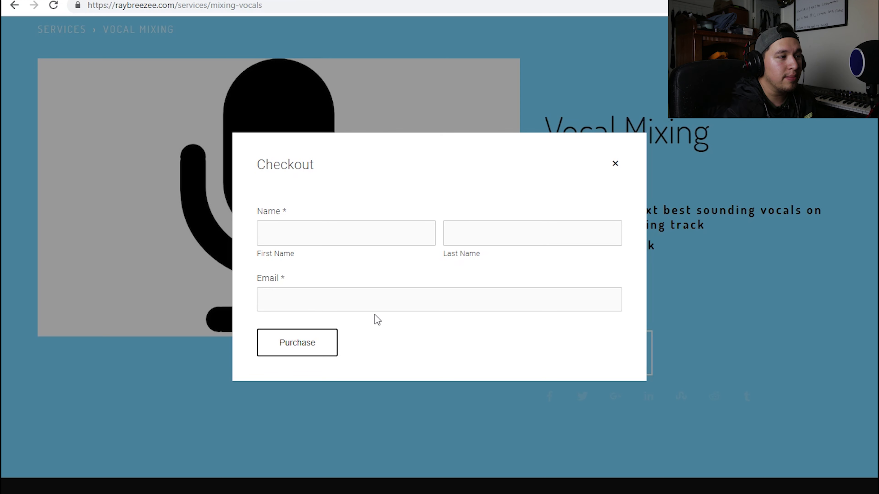
pyautogui.click(323, 352)
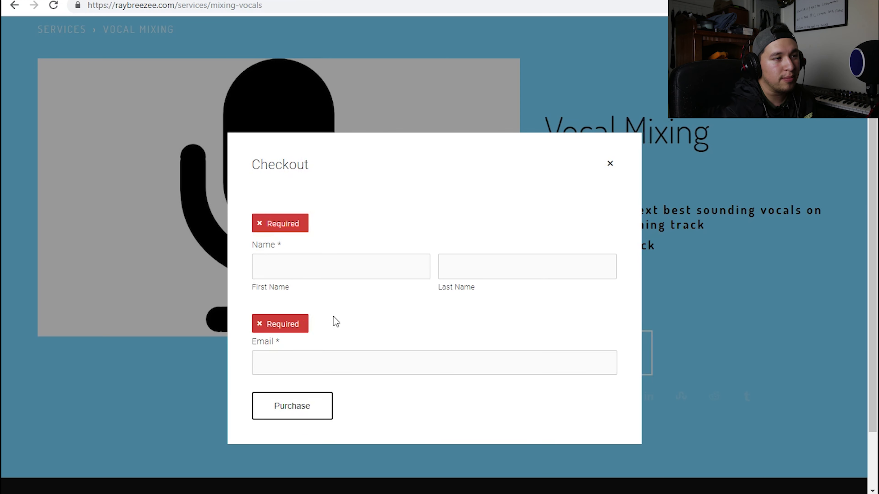
pyautogui.click(610, 163)
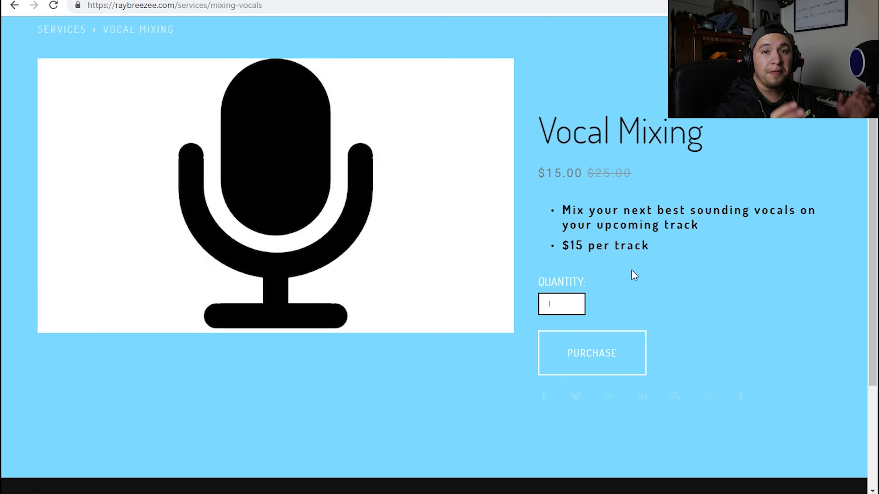